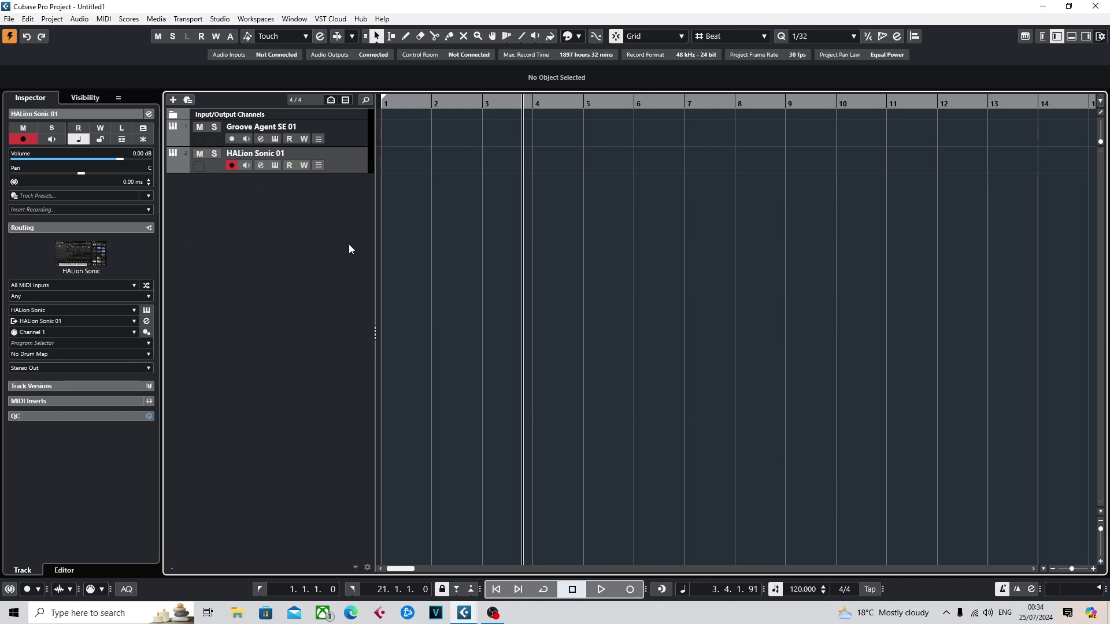
# Step: Move the playback position to bar 3 beat 2, then back to the project start
pyautogui.moveTo(778, 165); pyautogui.dragTo(845, 177)
pyautogui.scroll(1, 434, 124)
pyautogui.click(496, 129)
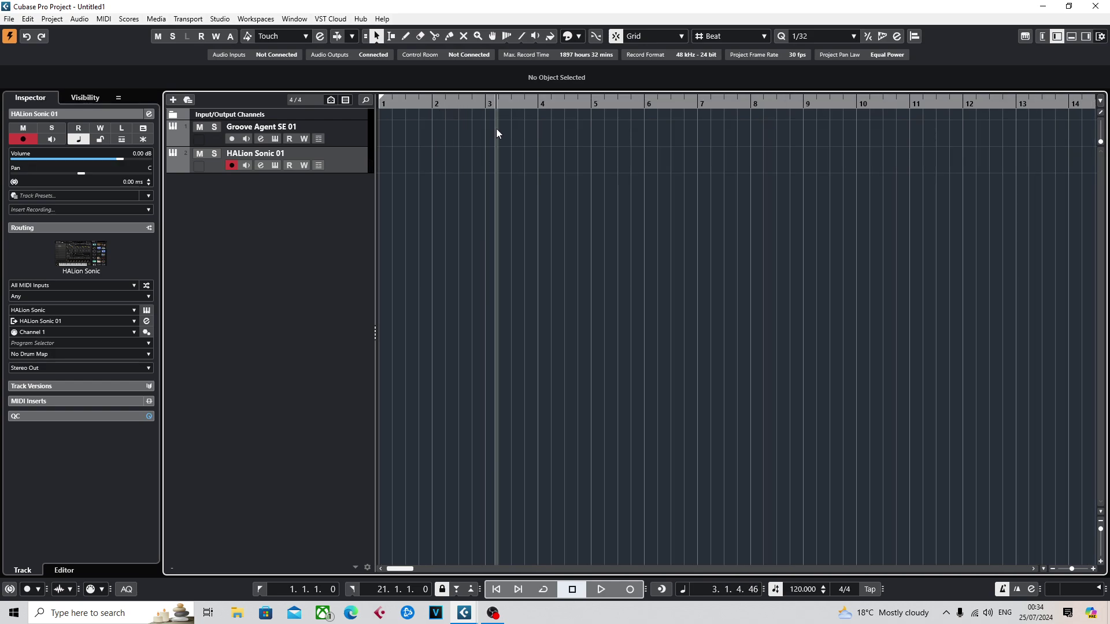
pyautogui.click(498, 128)
pyautogui.scroll(1, 498, 128)
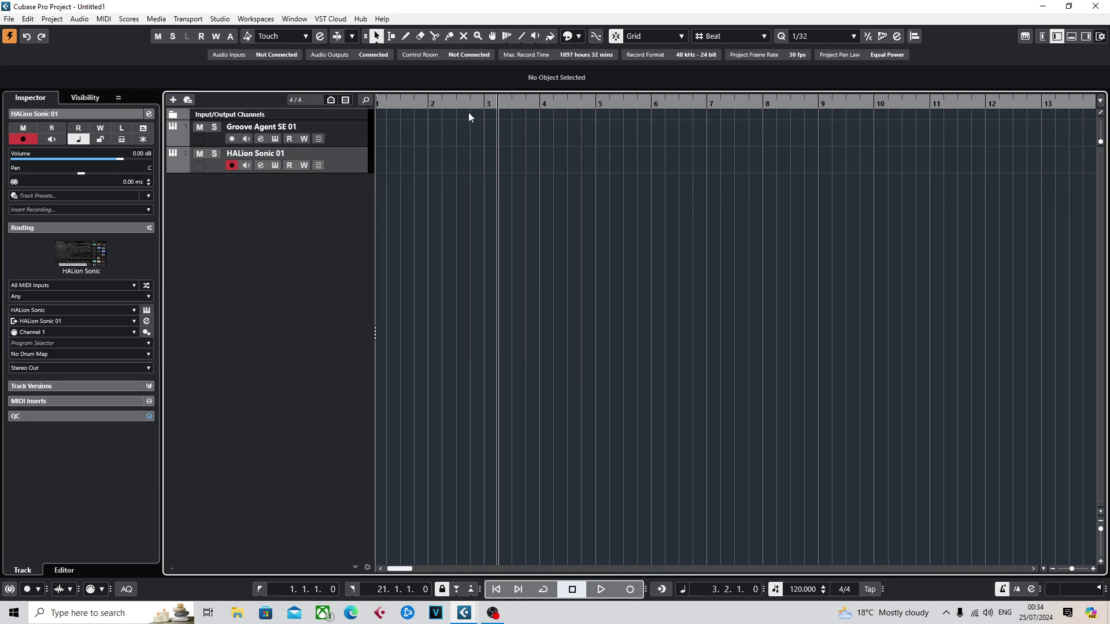
pyautogui.press('Home')
pyautogui.scroll(1, 717, 234)
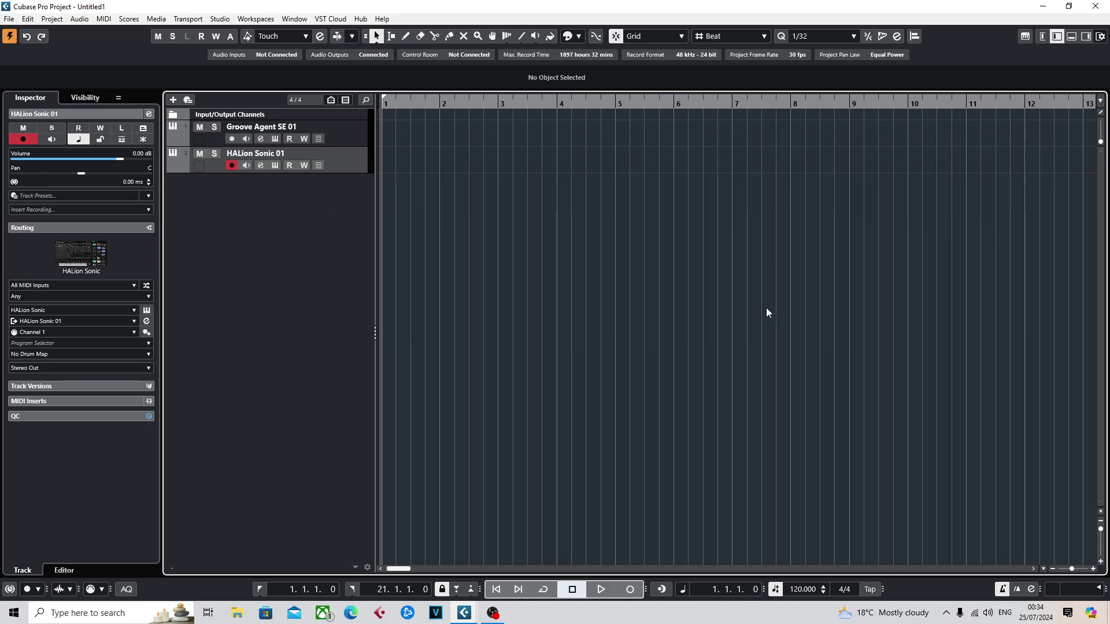
# Step: Record a four-bar Groove Agent SE 01 drum part and open it in the Key Editor
pyautogui.click(351, 142)
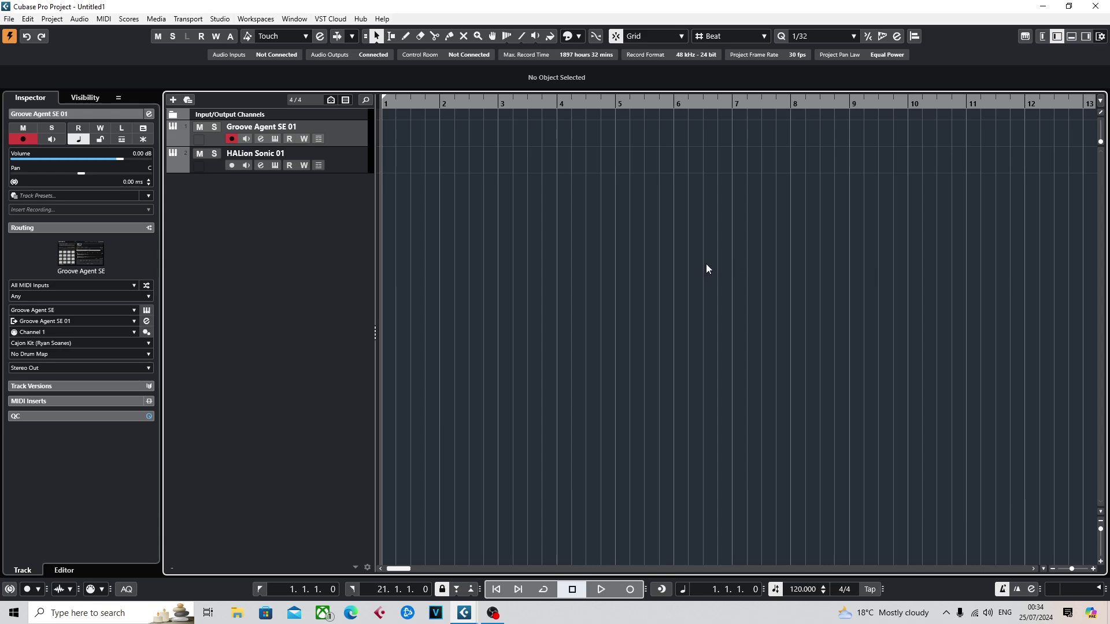
pyautogui.click(630, 590)
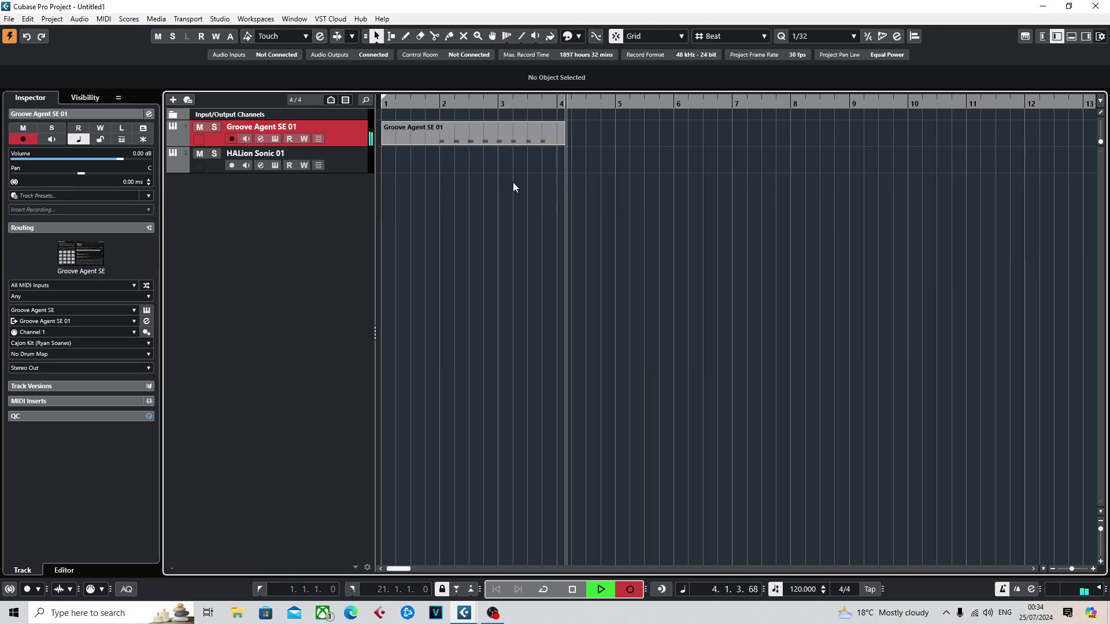
pyautogui.press('space')
pyautogui.doubleClick(490, 144)
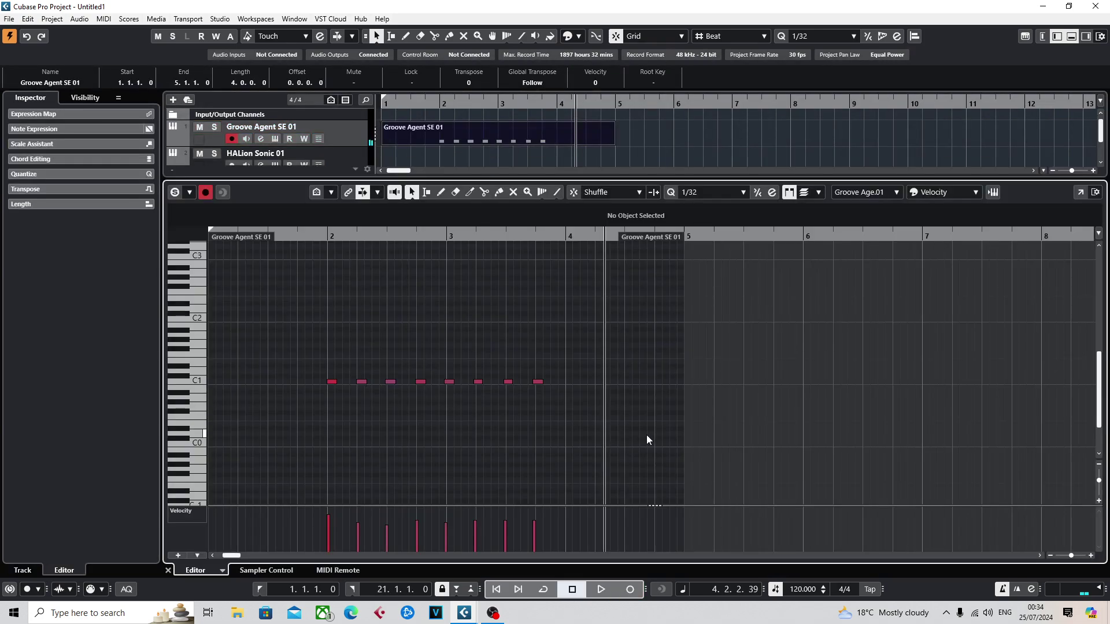
# Step: Quantize all eight C1 drum notes to 1/8 and audition them from bar 2
pyautogui.moveTo(647, 435); pyautogui.dragTo(328, 335)
pyautogui.click(671, 193)
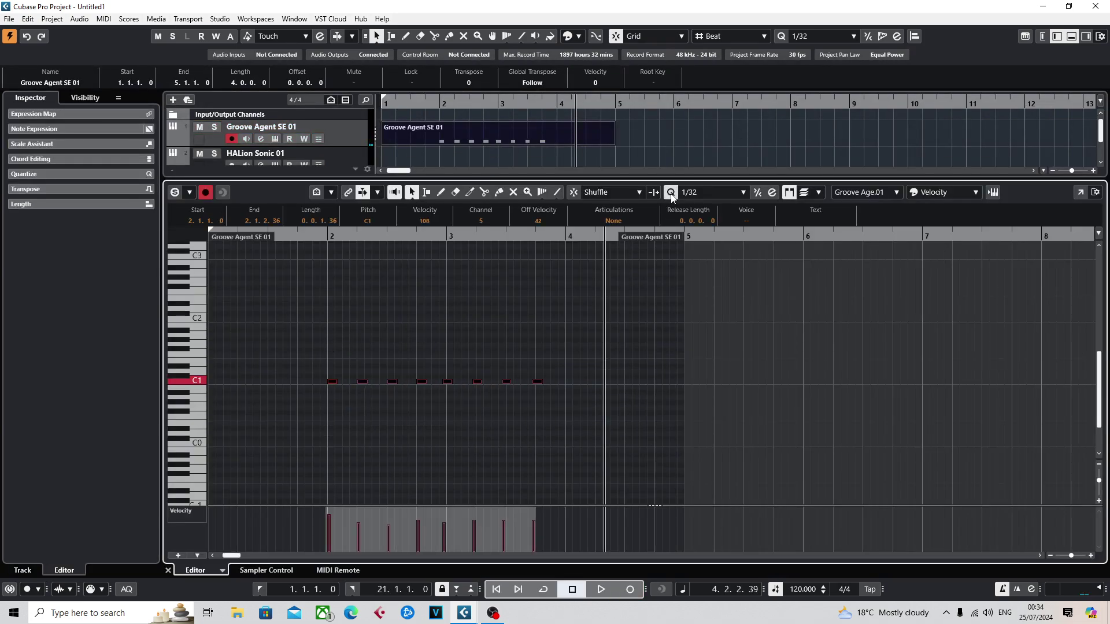
pyautogui.click(702, 192)
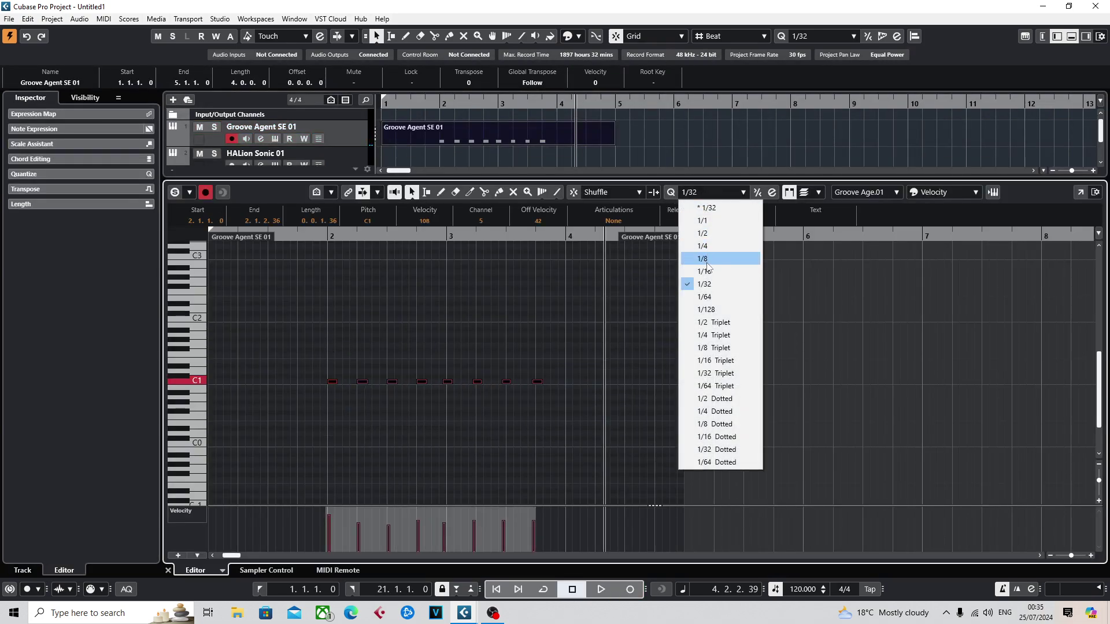
pyautogui.click(705, 258)
pyautogui.click(671, 192)
pyautogui.click(305, 237)
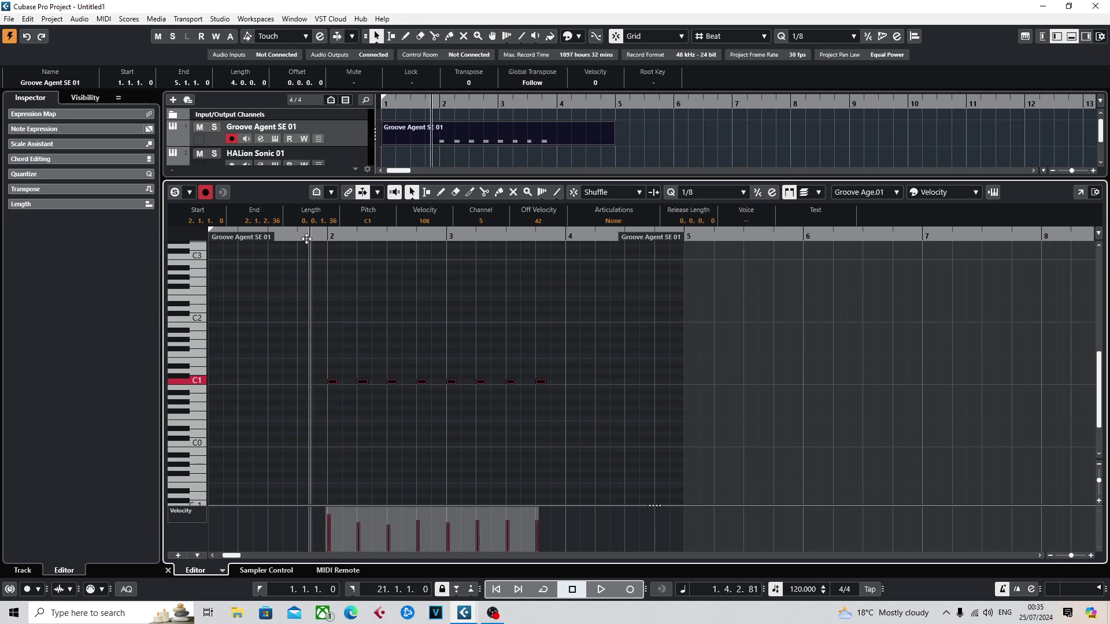
pyautogui.press('space')
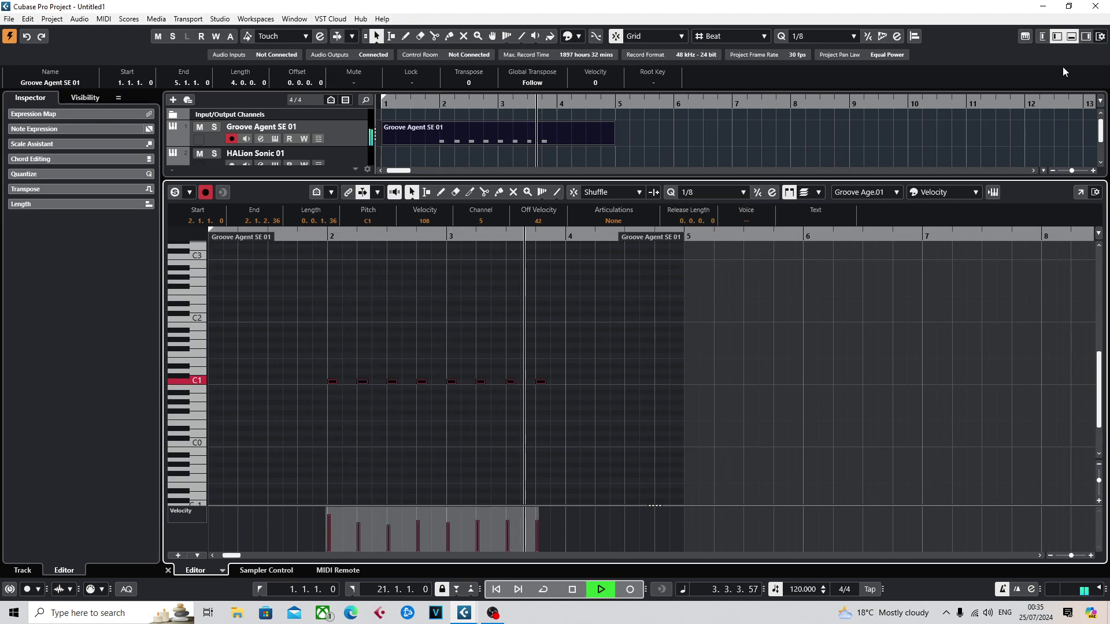
pyautogui.press('space')
# Step: Trim the drum part to bars 2–4 and repeat it five times through bar 12
pyautogui.click(1071, 36)
pyautogui.click(584, 154)
pyautogui.moveTo(383, 143); pyautogui.dragTo(442, 144)
pyautogui.moveTo(613, 141); pyautogui.dragTo(994, 146)
pyautogui.click(503, 191)
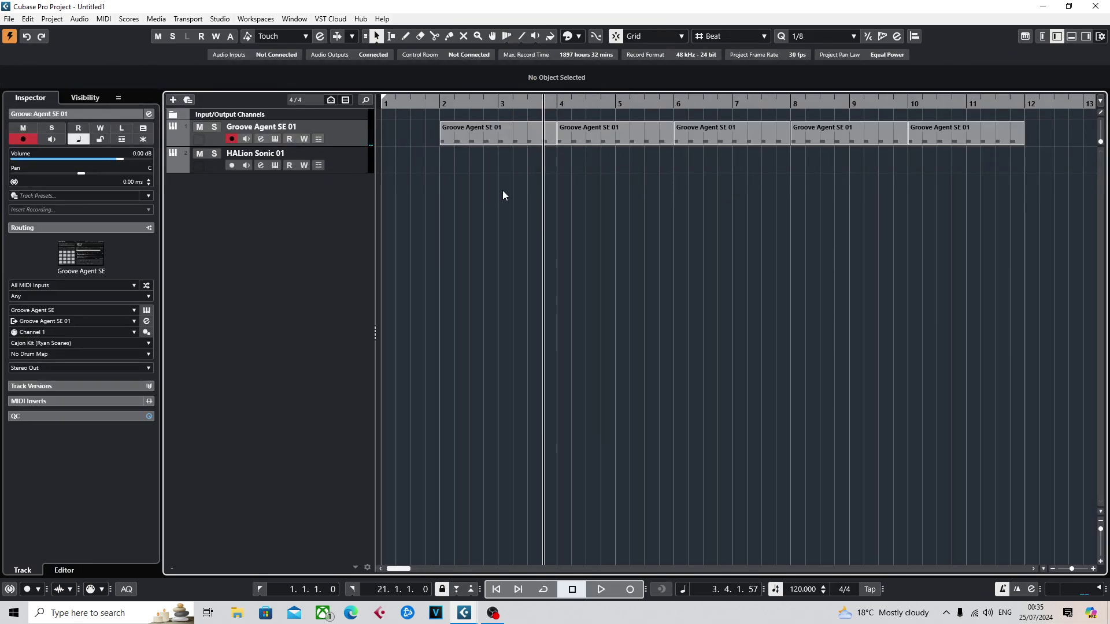
pyautogui.click(359, 165)
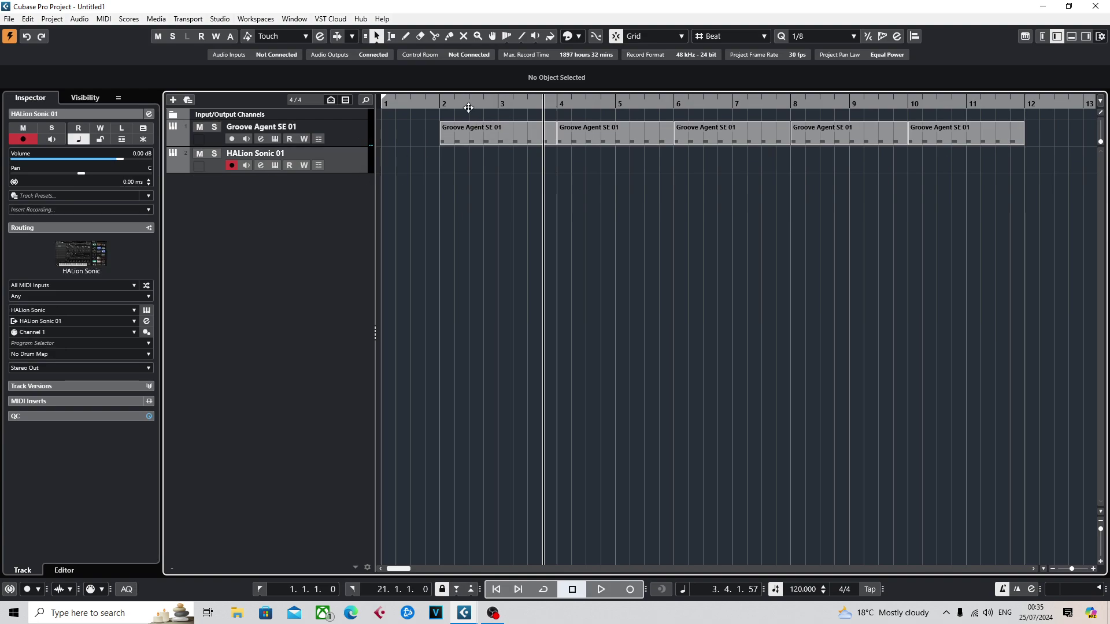
# Step: Audition the drum loop, then record a four-bar HALion Sonic 01 keyboard part from bar 1
pyautogui.press('Home')
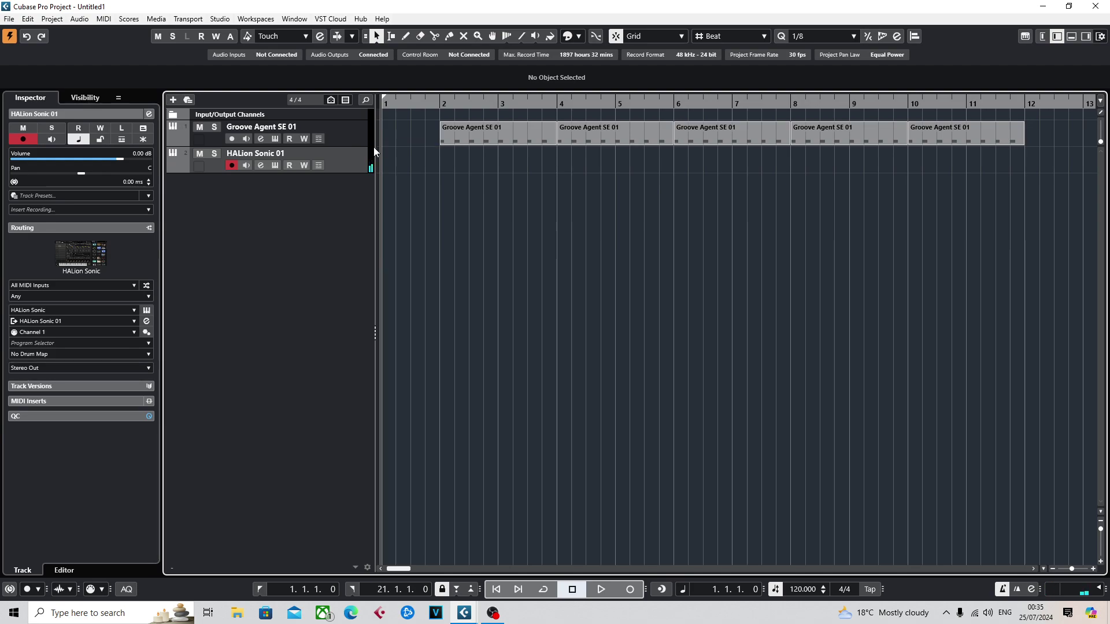
pyautogui.click(602, 590)
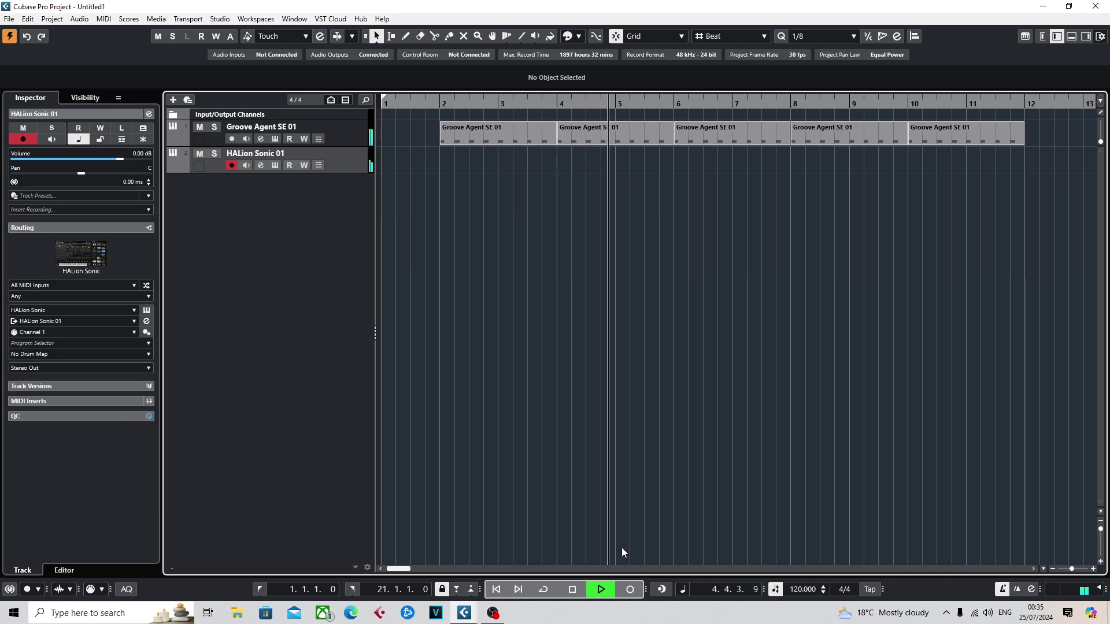
pyautogui.press('space')
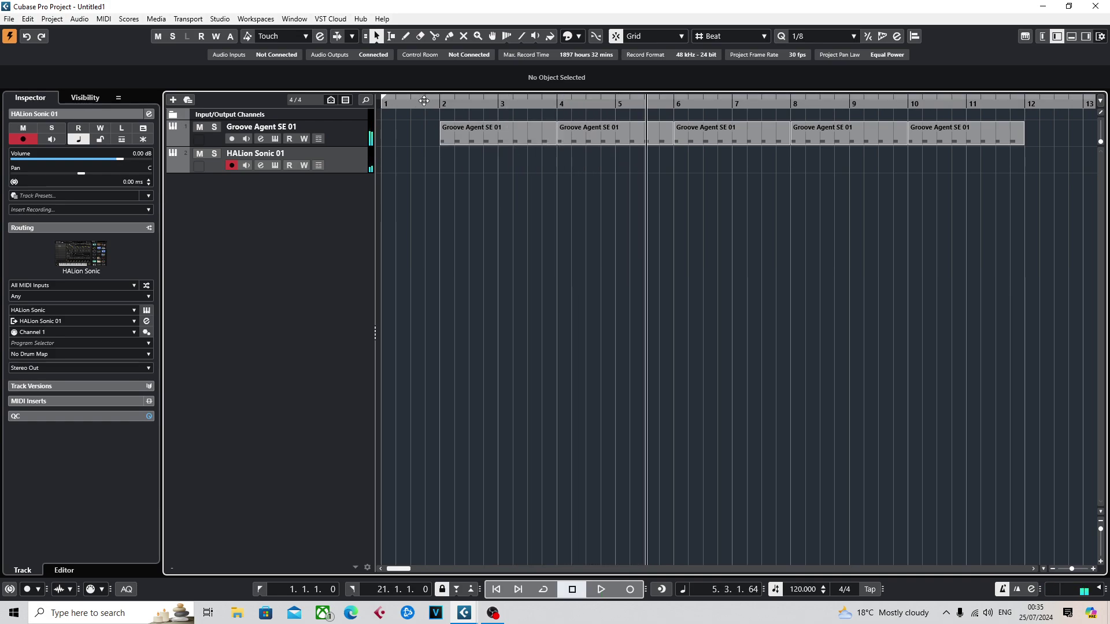
pyautogui.moveTo(424, 101); pyautogui.dragTo(320, 129)
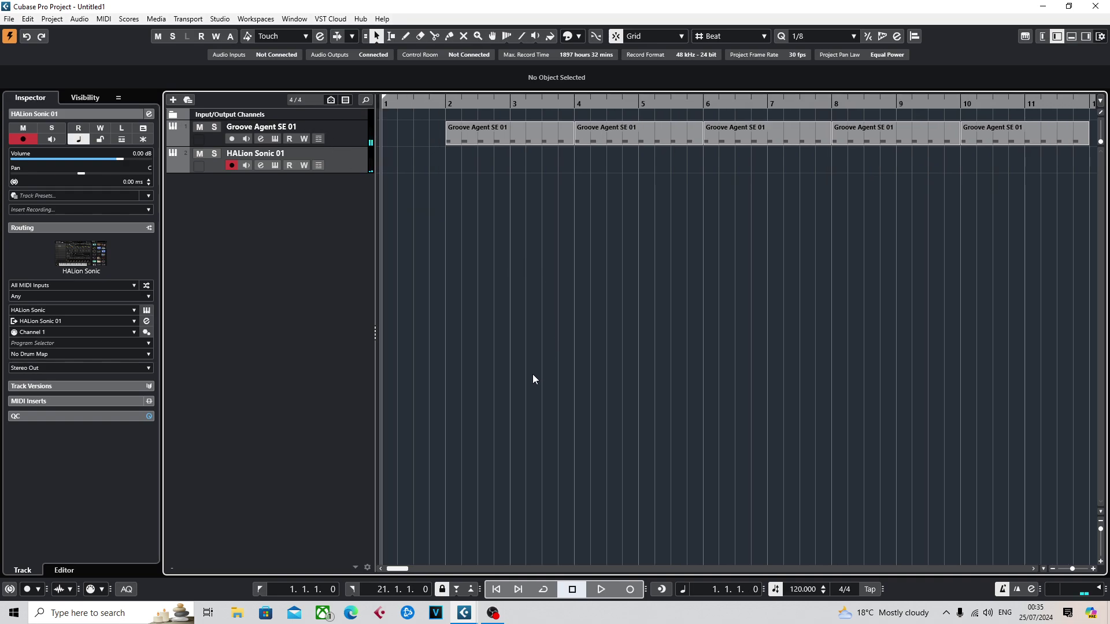
pyautogui.click(631, 589)
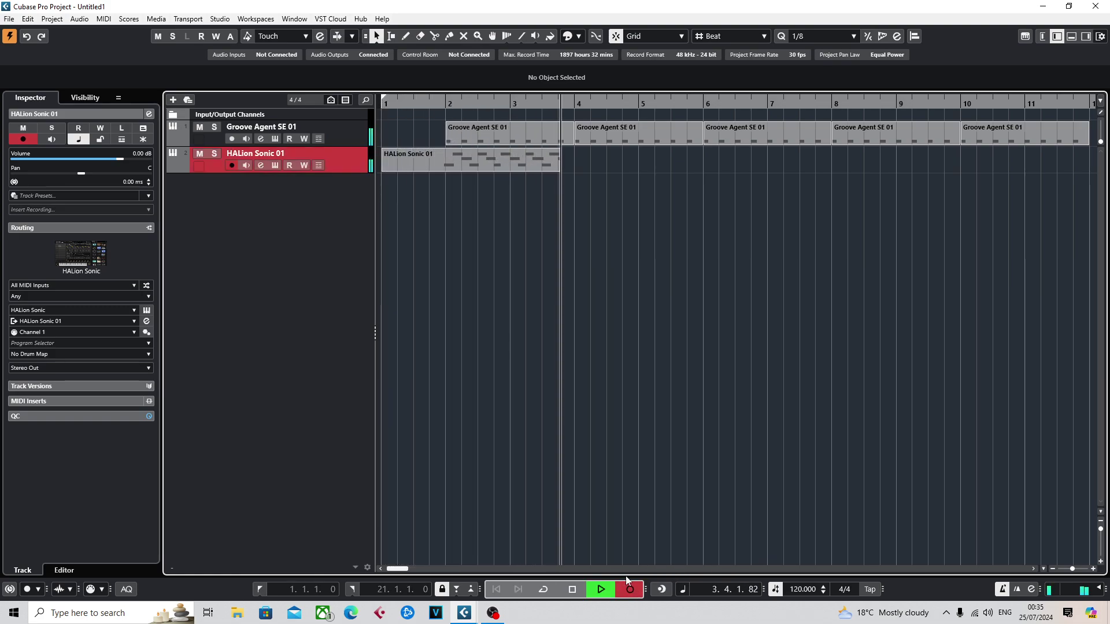
pyautogui.press('space')
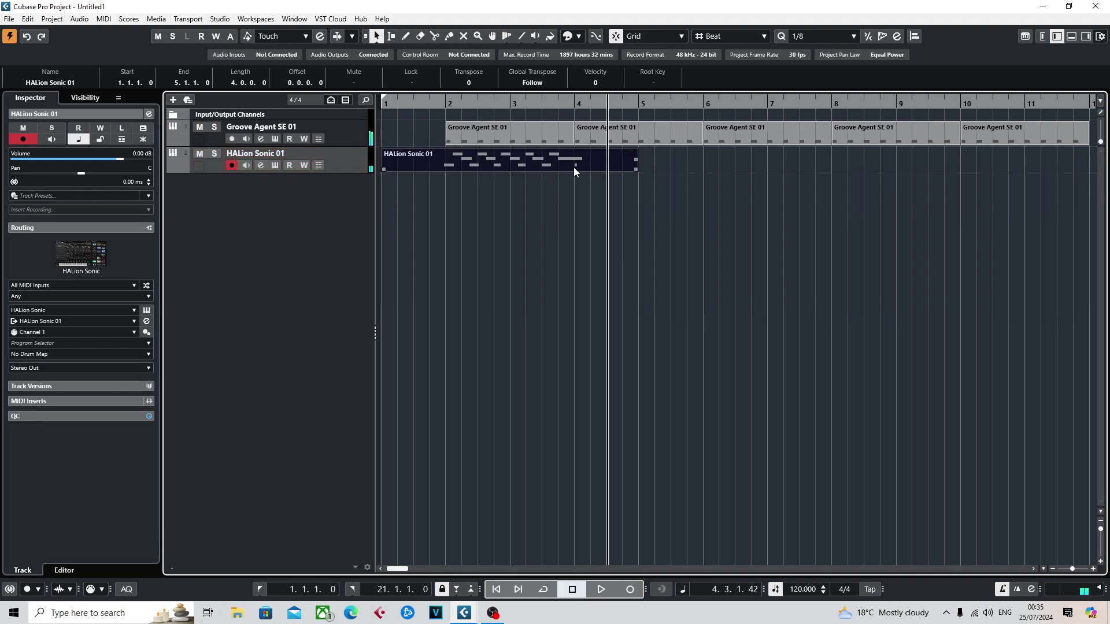
# Step: Delete the stray D3 note in the HALion part and quantize the remaining notes to 1/8
pyautogui.doubleClick(574, 167)
pyautogui.click(569, 397)
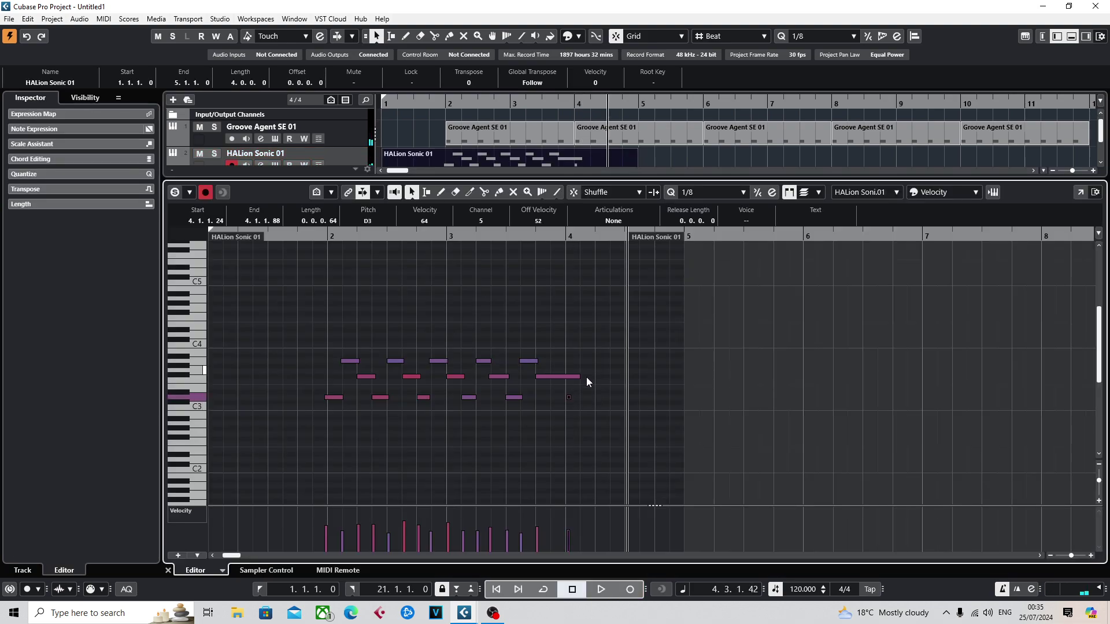
pyautogui.press('Delete')
pyautogui.moveTo(626, 422); pyautogui.dragTo(282, 299)
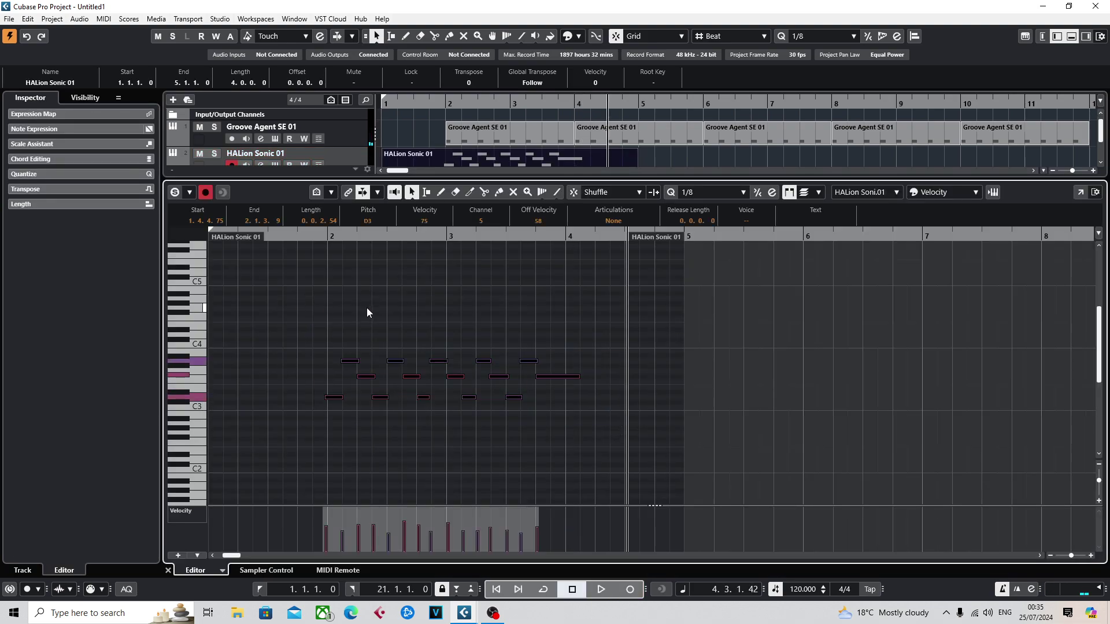
pyautogui.click(669, 194)
# Step: Audition the quantized part from bar 2 and shorten the last F#3 note
pyautogui.moveTo(394, 235); pyautogui.dragTo(320, 238)
pyautogui.press('space')
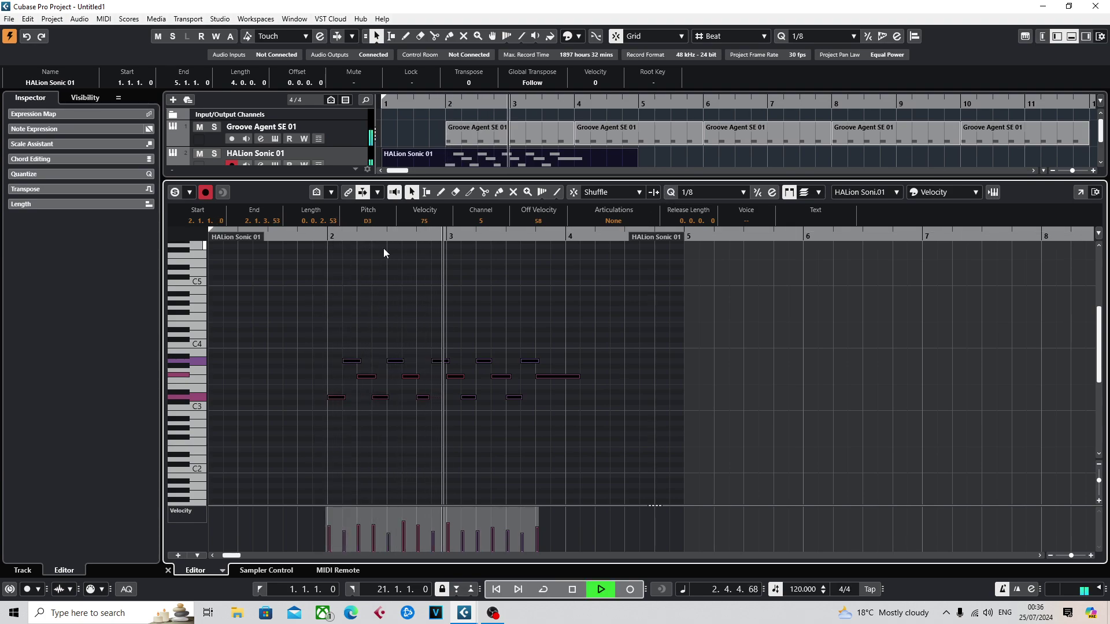
pyautogui.press('space')
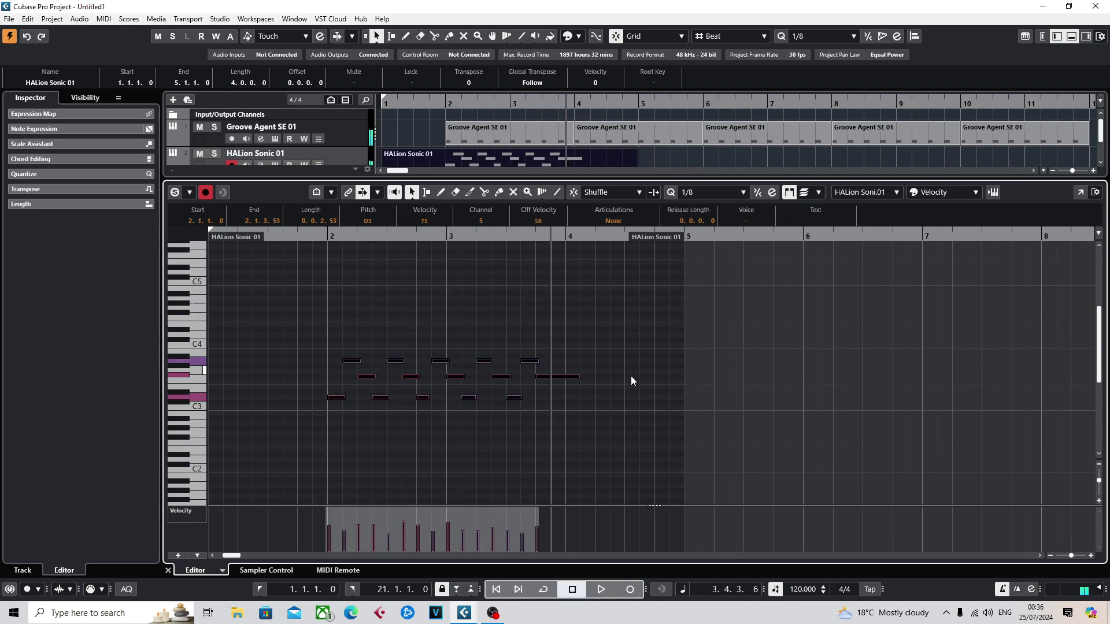
pyautogui.click(631, 380)
pyautogui.moveTo(580, 377); pyautogui.dragTo(564, 378)
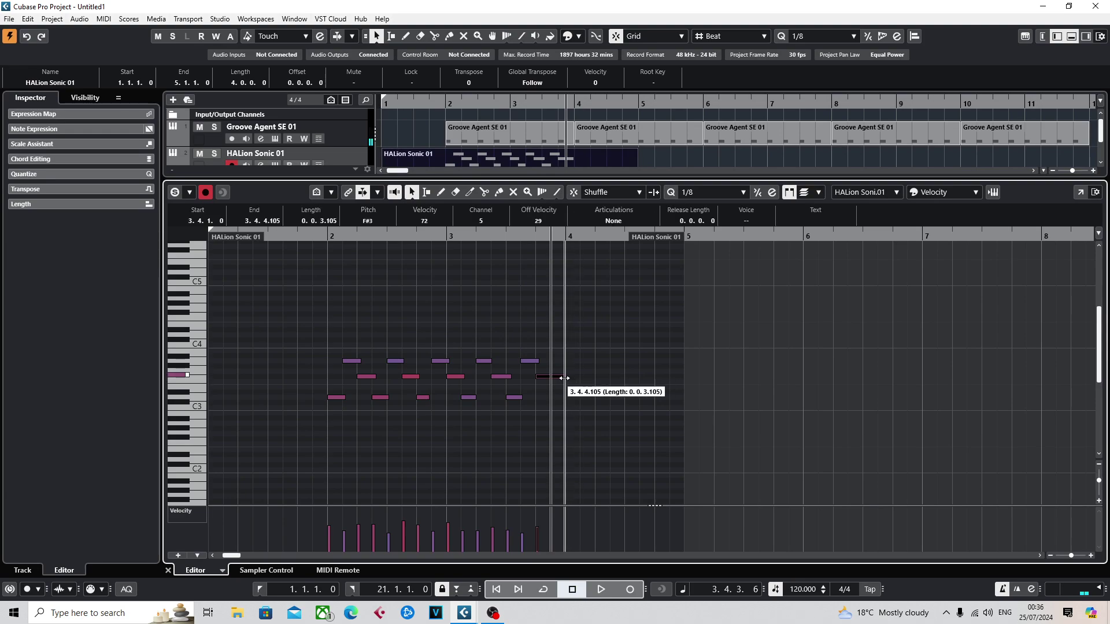
pyautogui.click(1071, 35)
# Step: Move the chord part to bar 2, trim it to two bars, and repeat it to bar 11
pyautogui.click(800, 243)
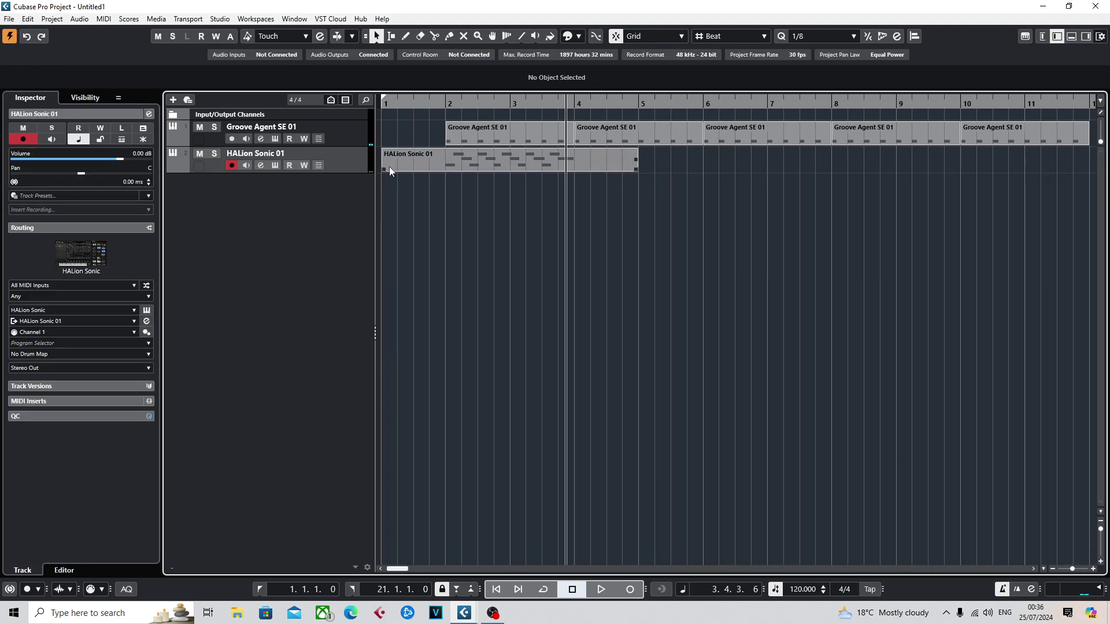
pyautogui.moveTo(389, 166); pyautogui.dragTo(455, 167)
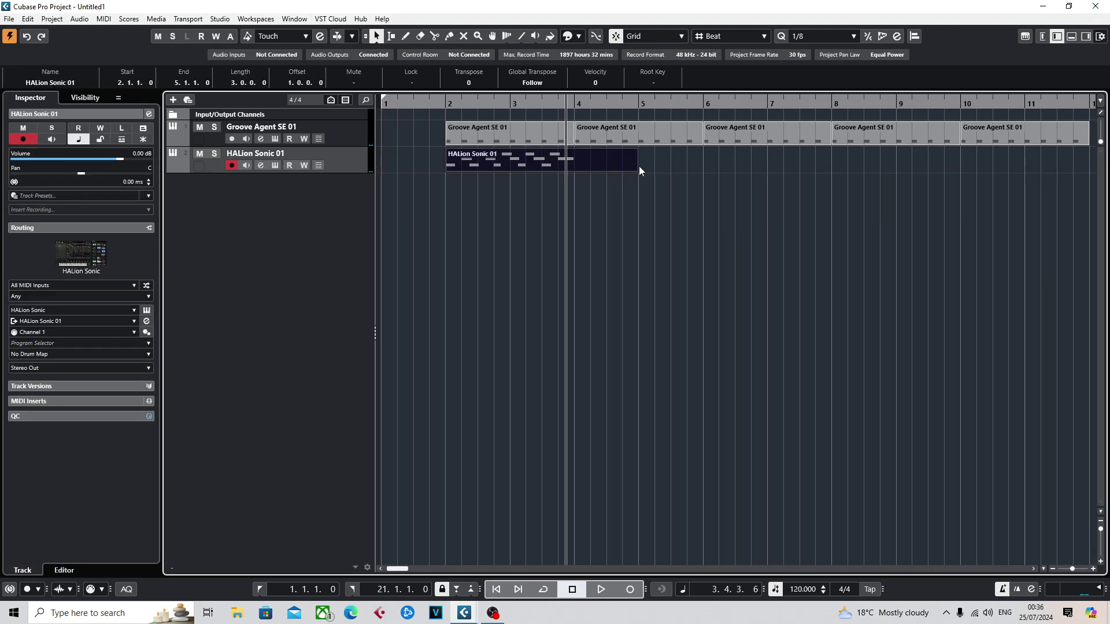
pyautogui.moveTo(639, 166); pyautogui.dragTo(1035, 164)
pyautogui.click(782, 268)
pyautogui.click(397, 117)
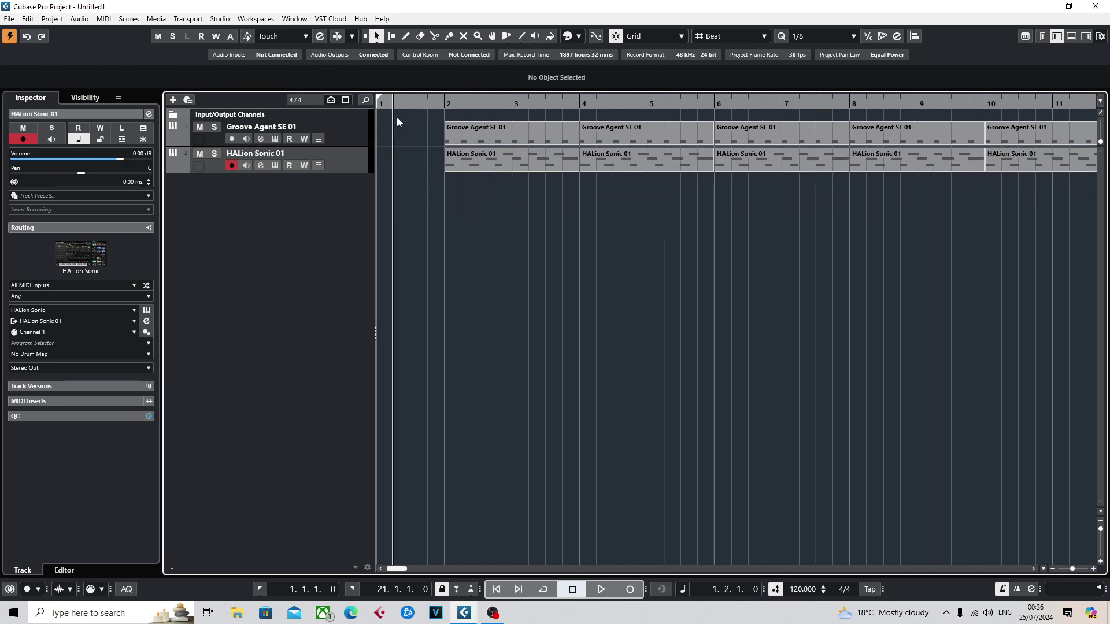
pyautogui.rightClick(240, 224)
# Step: Add a HALion Sonic 02 instrument track loaded with the Verve program An introverted Piano
pyautogui.click(289, 239)
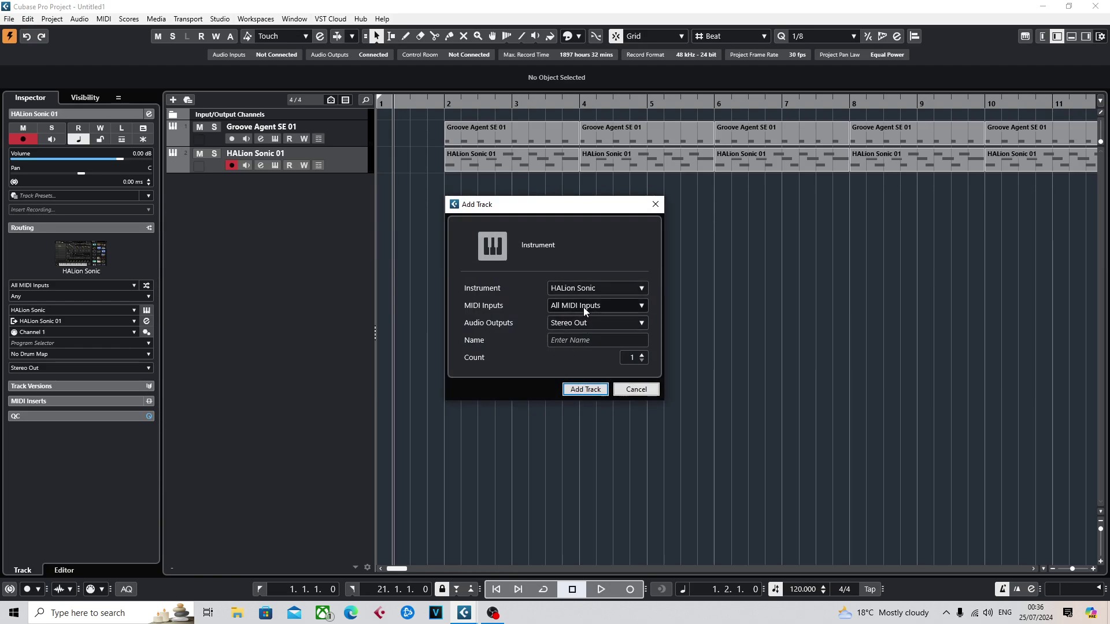
pyautogui.click(591, 391)
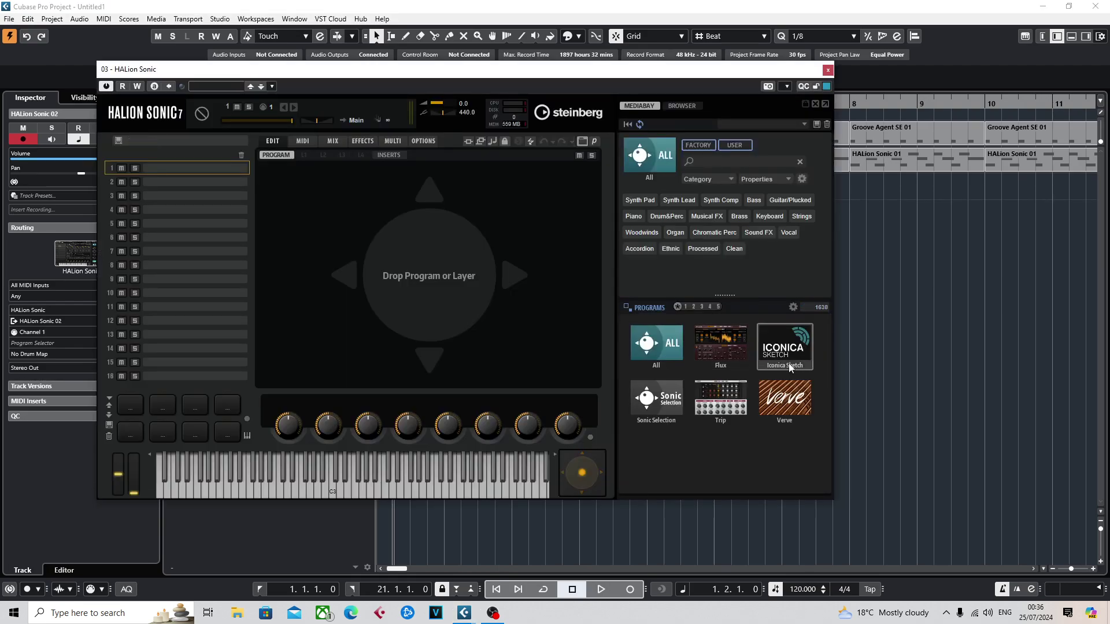
pyautogui.click(798, 399)
pyautogui.doubleClick(665, 332)
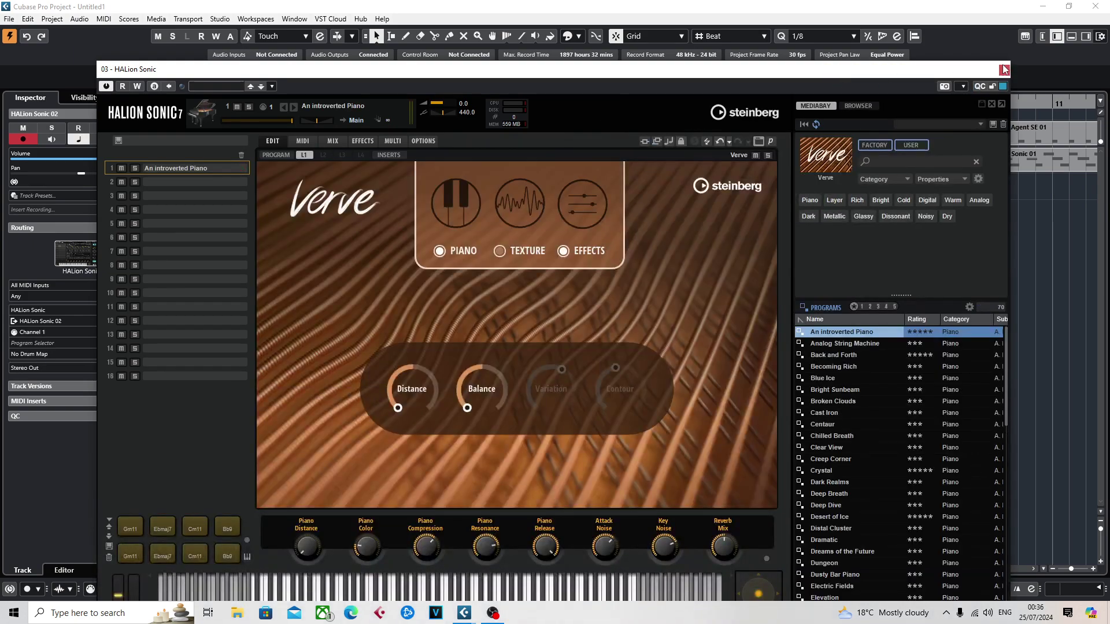
pyautogui.click(1006, 70)
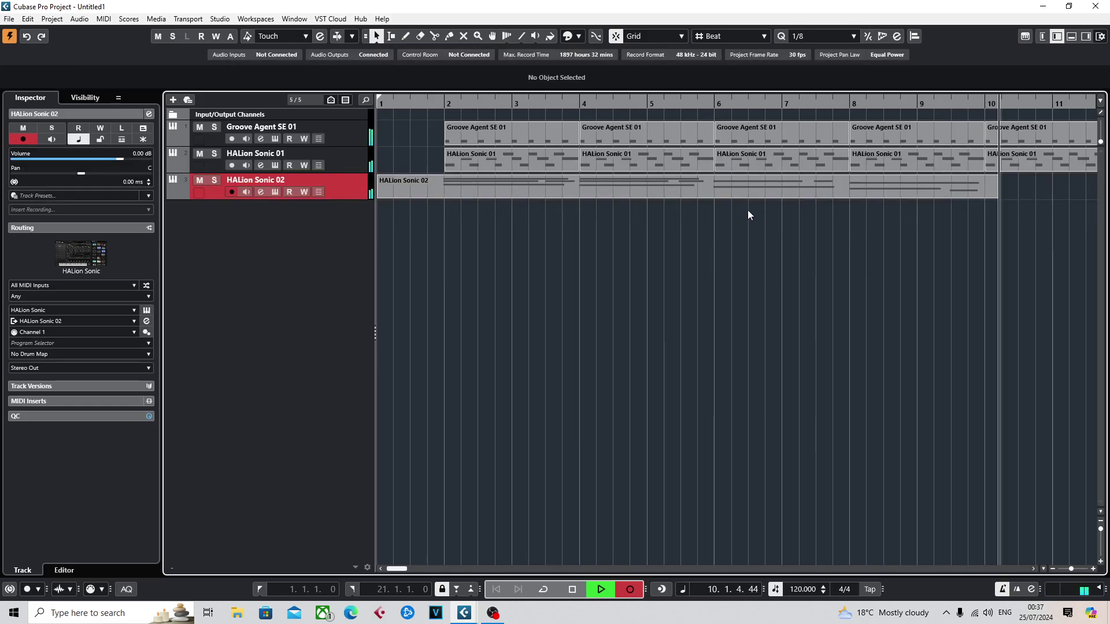
# Step: Stop the HALion Sonic 02 piano recording after about ten bars
pyautogui.press('space')
# Step: Review the recorded piano notes and trim the piano part to bars 2–10
pyautogui.doubleClick(697, 196)
pyautogui.moveTo(992, 486); pyautogui.dragTo(377, 289)
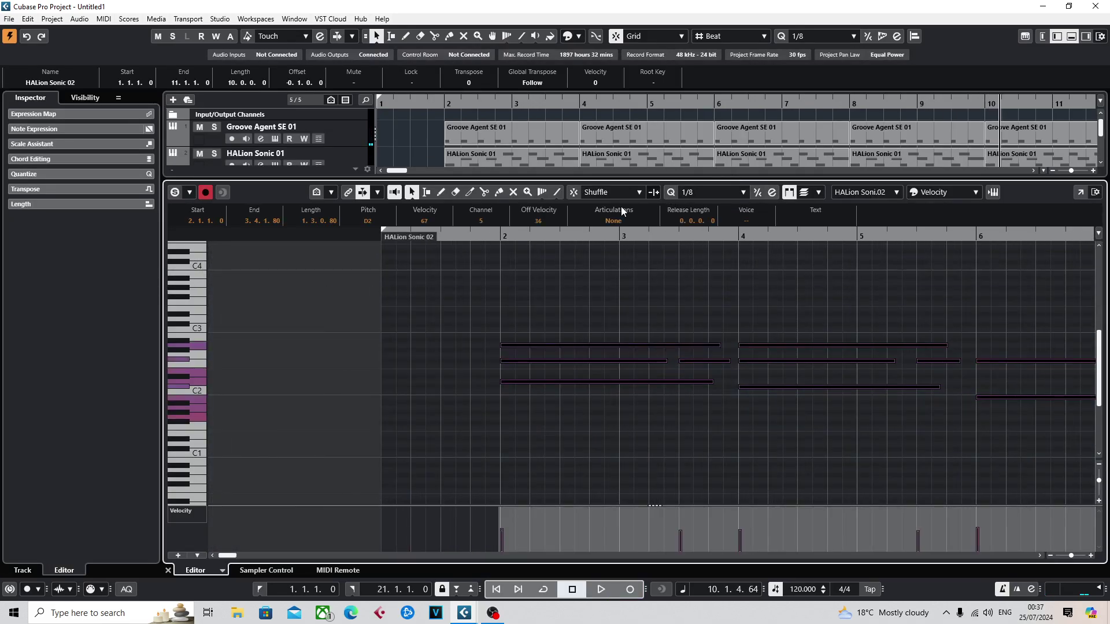
pyautogui.click(1072, 37)
pyautogui.moveTo(380, 196); pyautogui.dragTo(450, 195)
pyautogui.moveTo(1055, 198); pyautogui.dragTo(988, 194)
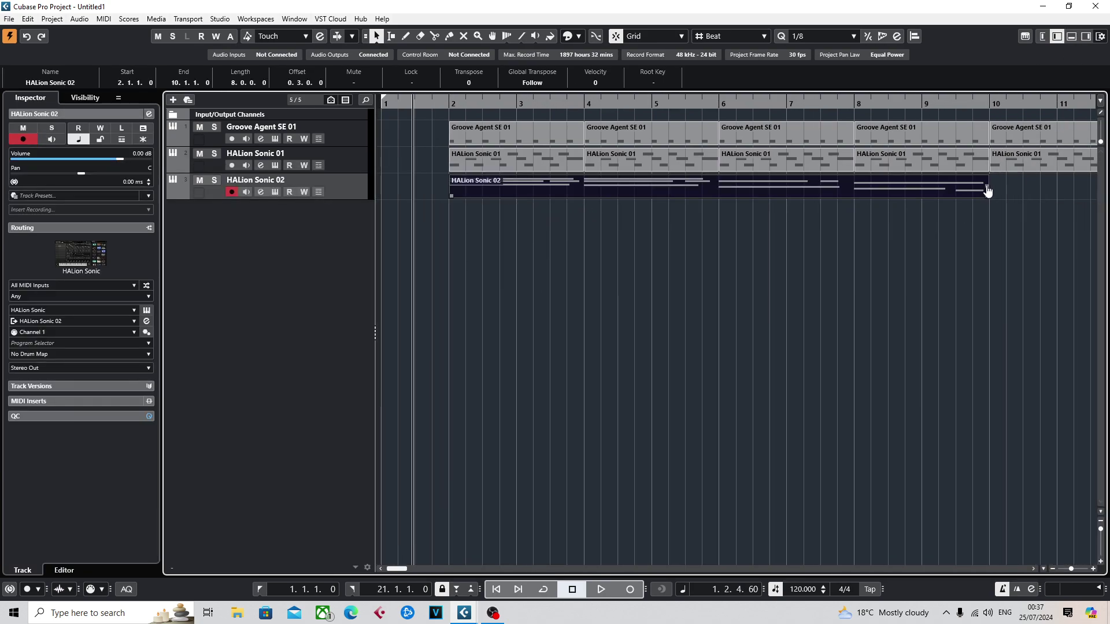
# Step: Duplicate the piano part after bar 10, extend the drum and chord parts, and play back
pyautogui.hotkey('ctrl', 'd')
pyautogui.moveTo(723, 169); pyautogui.dragTo(1023, 148)
pyautogui.moveTo(961, 372); pyautogui.dragTo(321, 361)
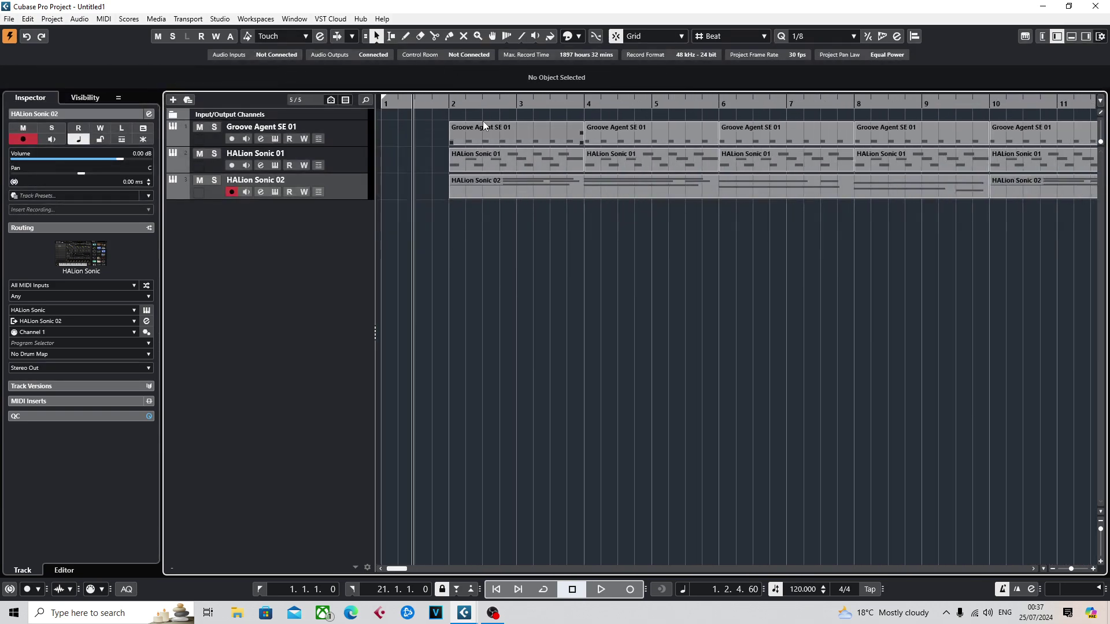
pyautogui.press('space')
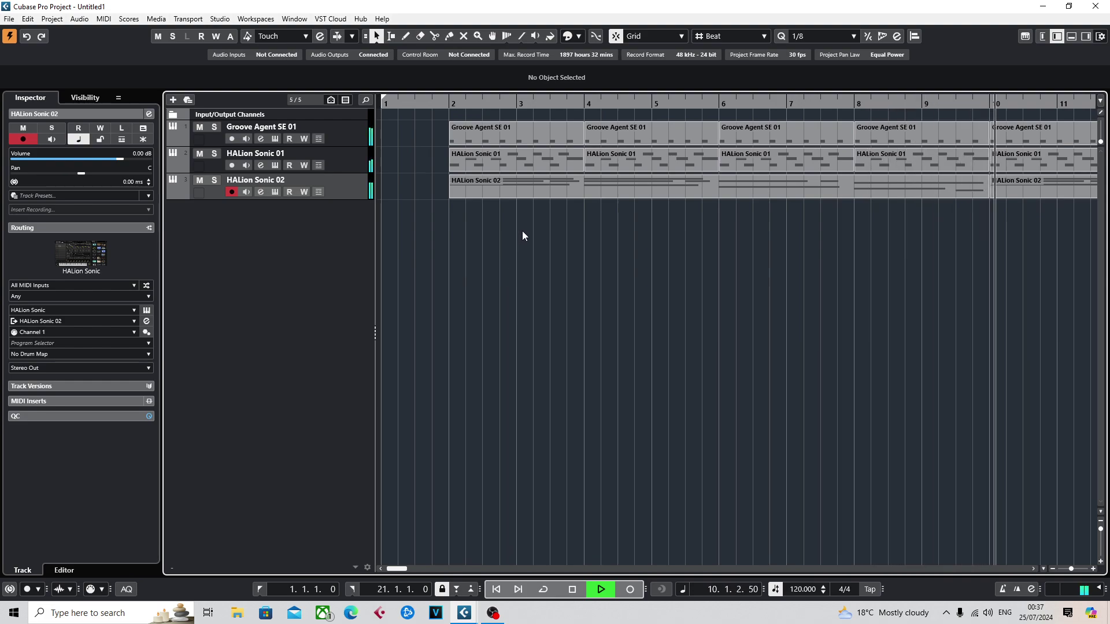
pyautogui.press('space')
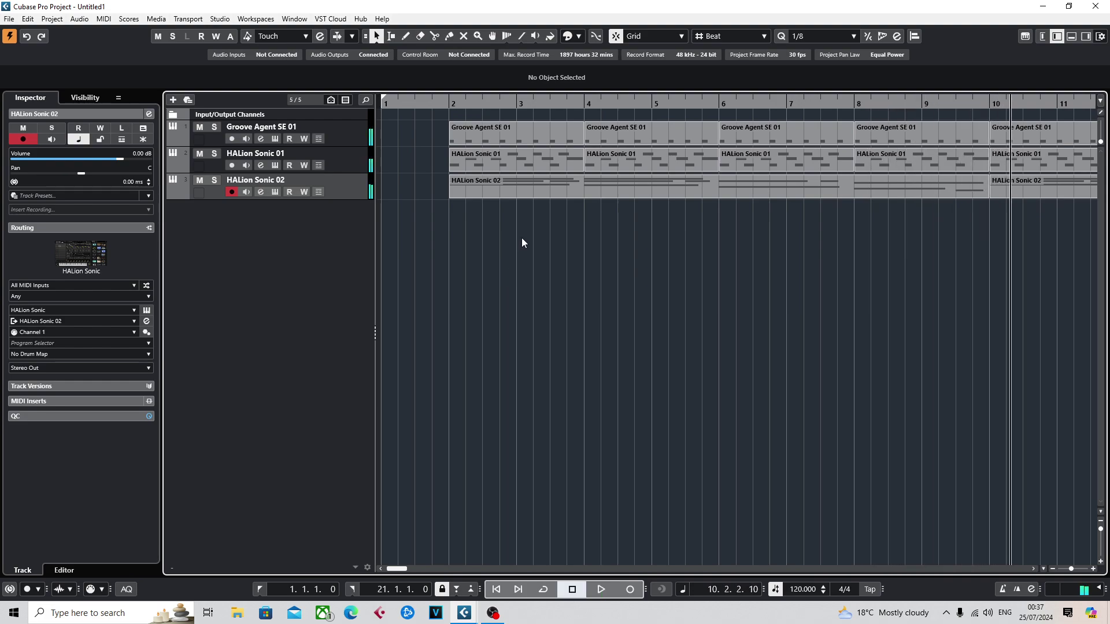
pyautogui.rightClick(251, 272)
# Step: Add a HALion Sonic 03 track with Iconica Sketch Violins I set to Pizzicato
pyautogui.click(321, 289)
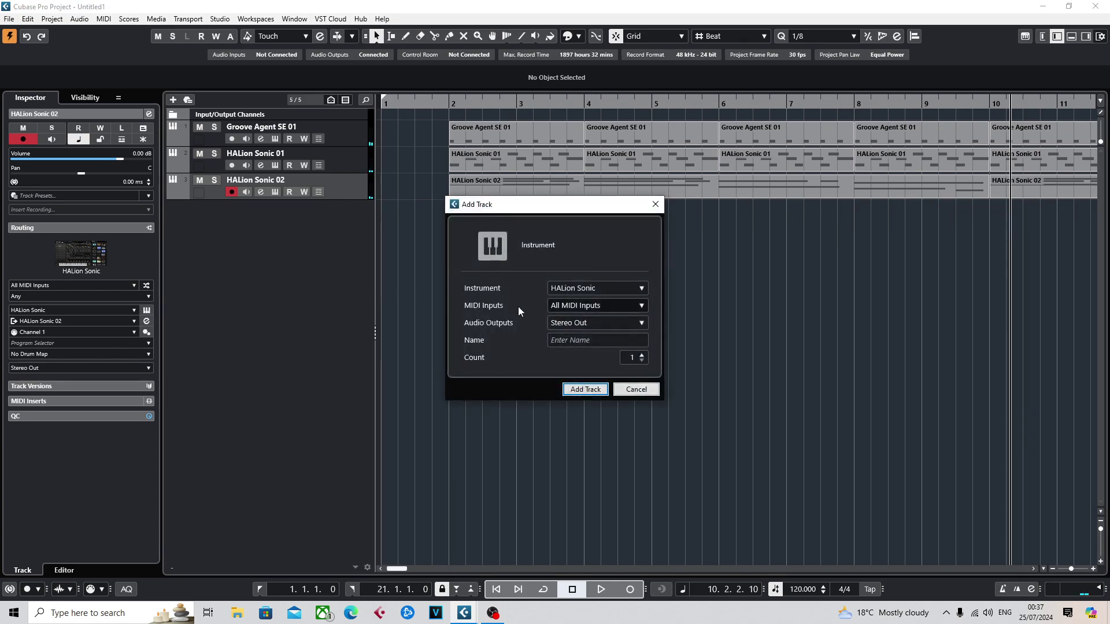
pyautogui.click(585, 390)
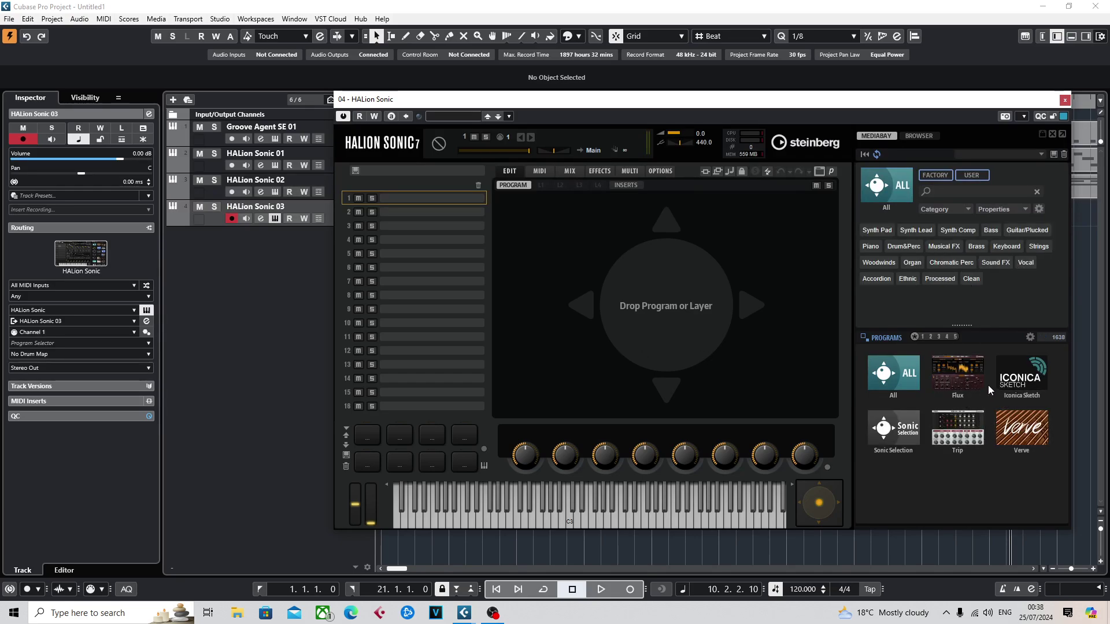
pyautogui.click(1017, 385)
pyautogui.scroll(-6, 928, 404)
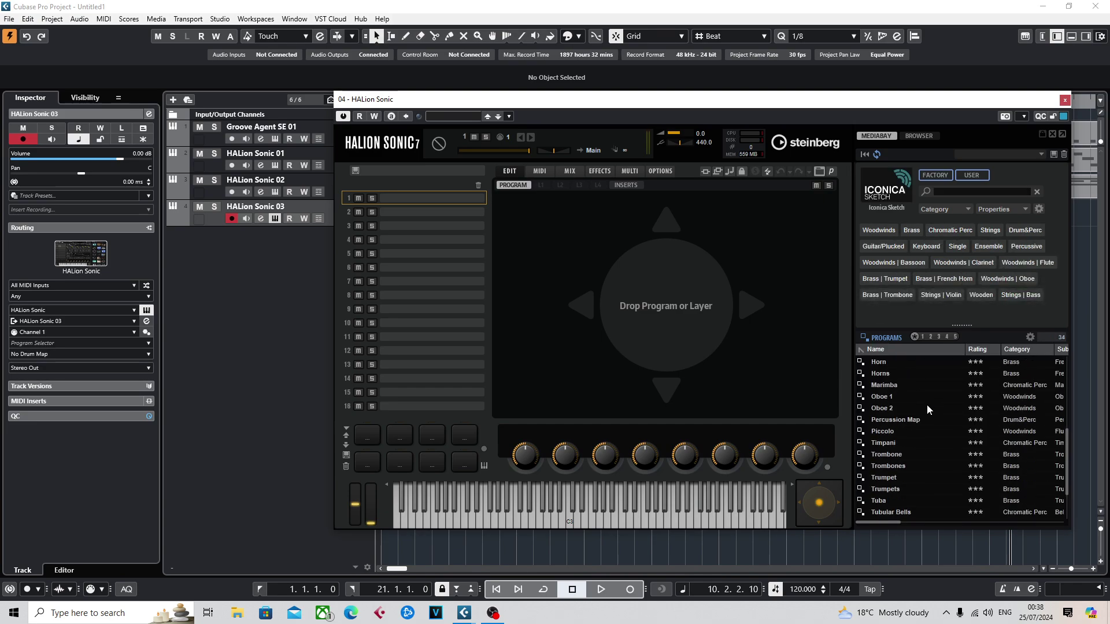
pyautogui.doubleClick(895, 493)
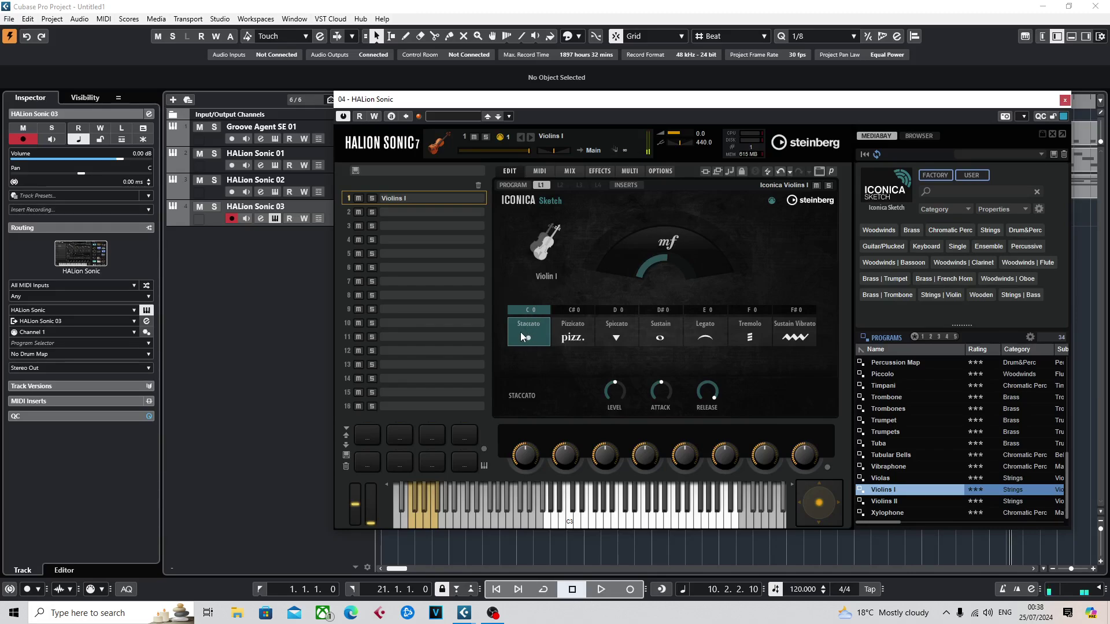
pyautogui.click(570, 334)
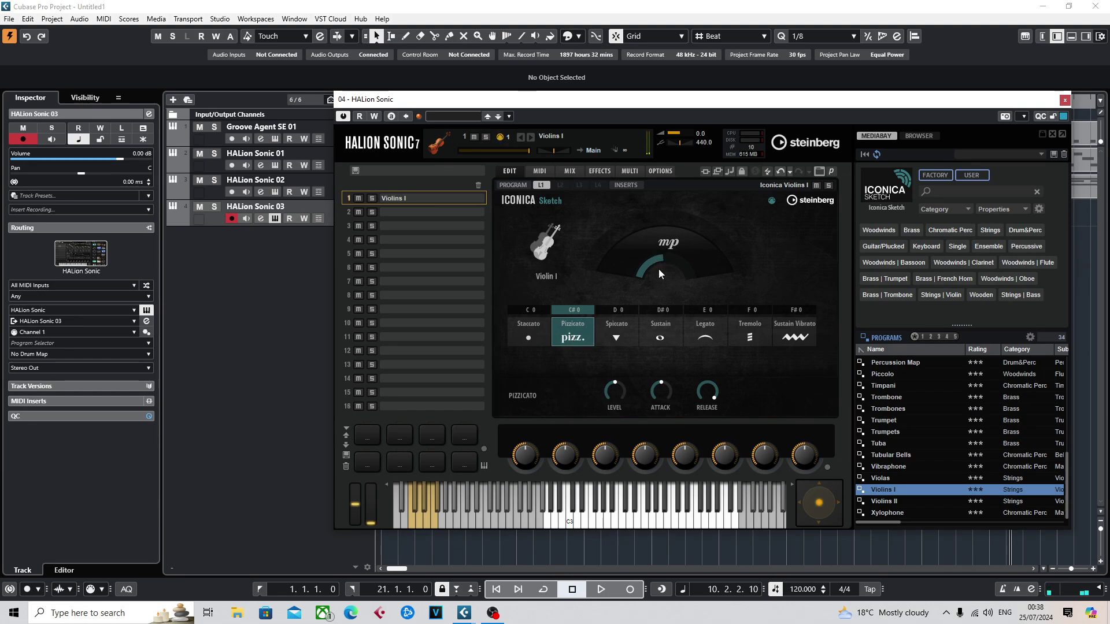
pyautogui.click(1064, 100)
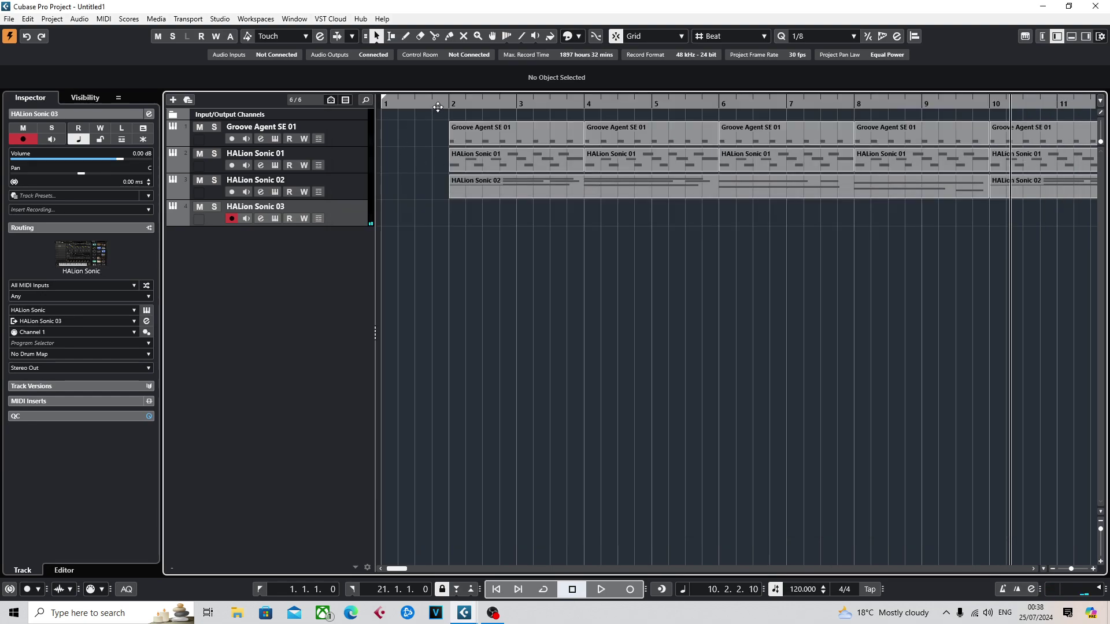
pyautogui.moveTo(437, 107); pyautogui.dragTo(375, 99)
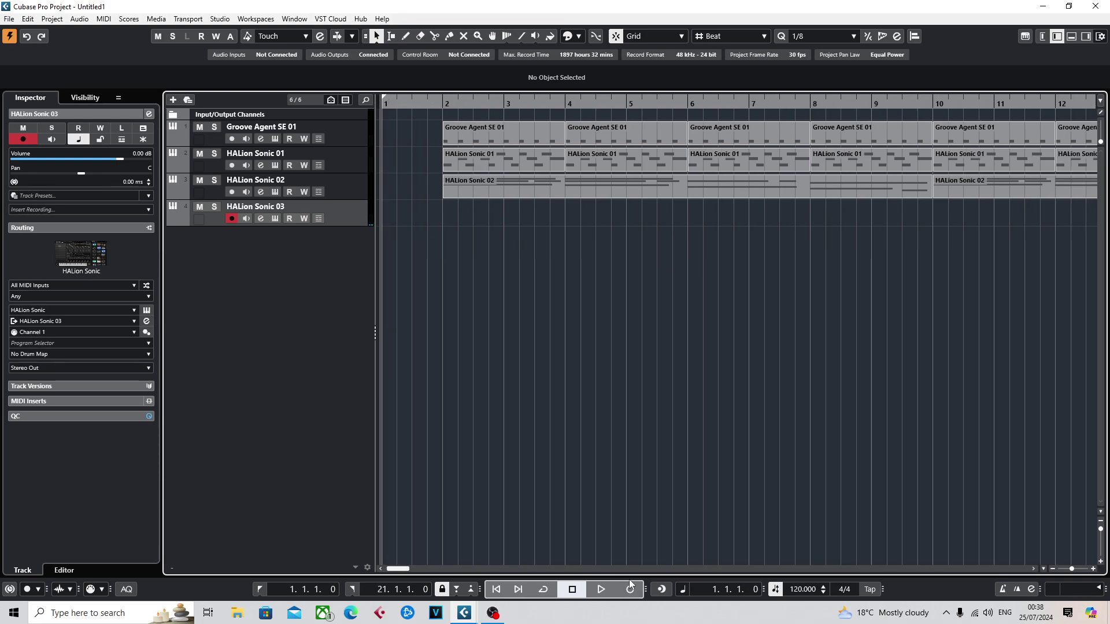
# Step: Audition the arrangement from bar 1 and abandon a first violin recording attempt
pyautogui.press('space')
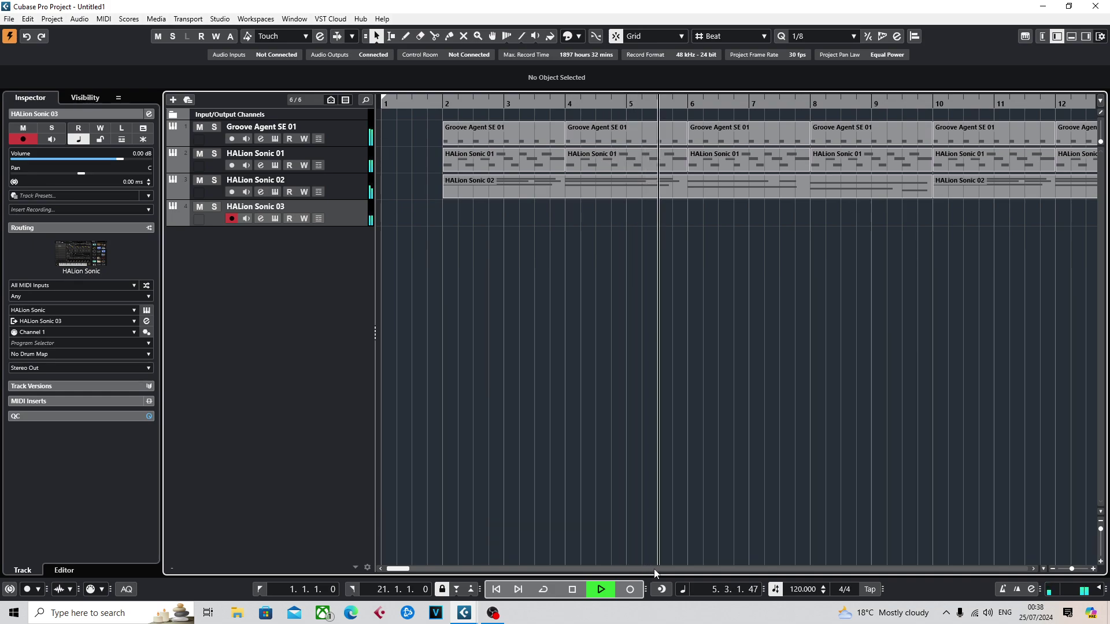
pyautogui.press('space')
pyautogui.press('Home')
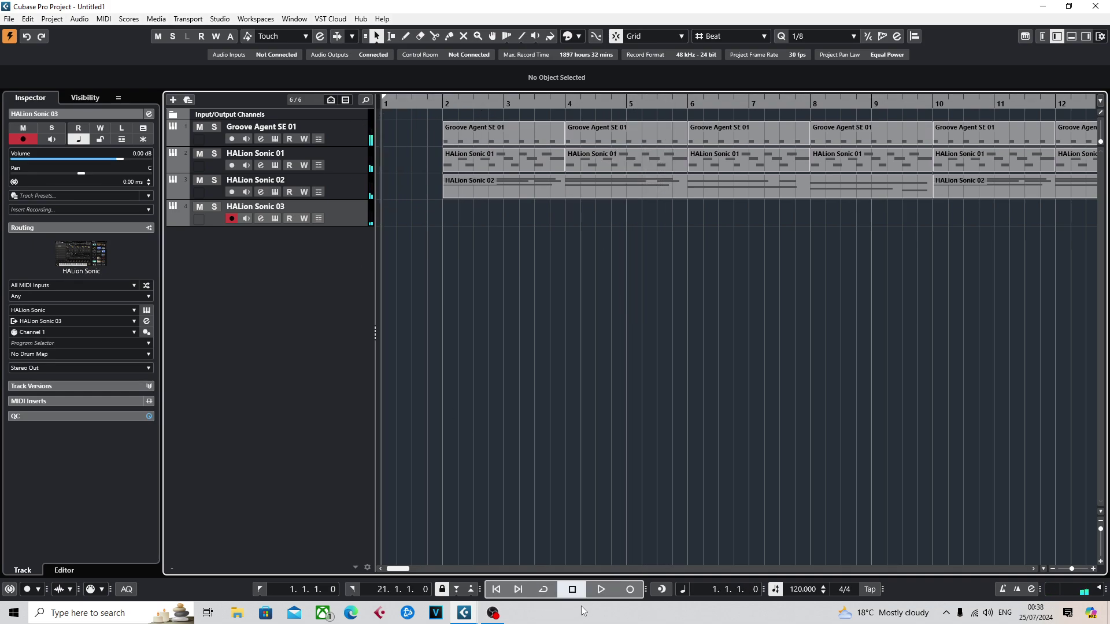
pyautogui.click(630, 589)
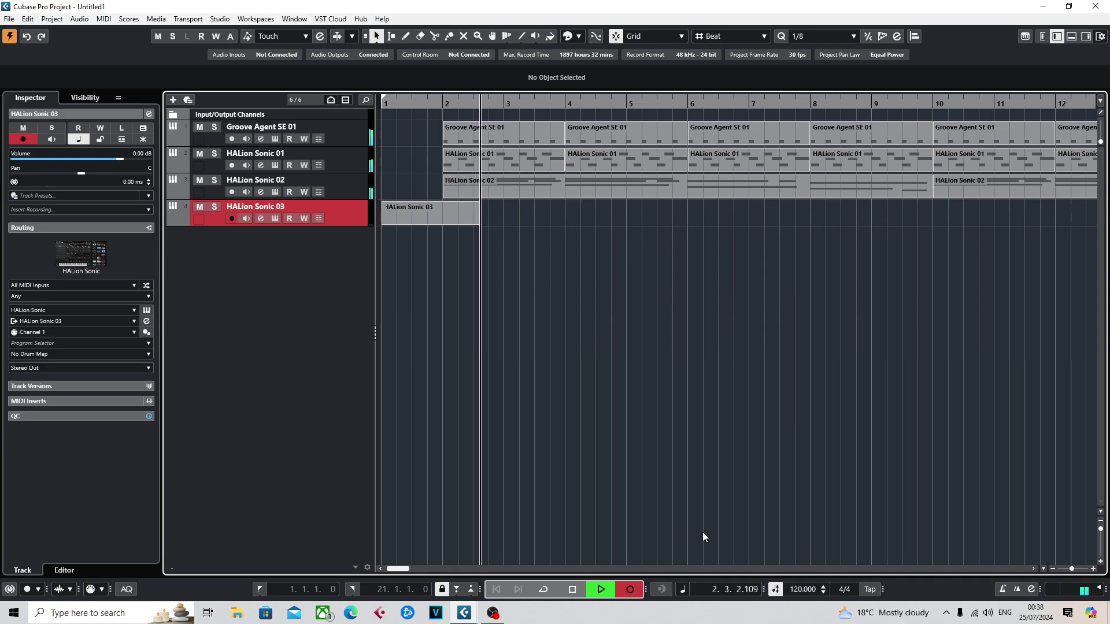
pyautogui.press('space')
pyautogui.press('space')
pyautogui.press('space')
# Step: Record the pizzicato violin line on HALion Sonic 03 from bar 1 to about bar 10
pyautogui.press('Home')
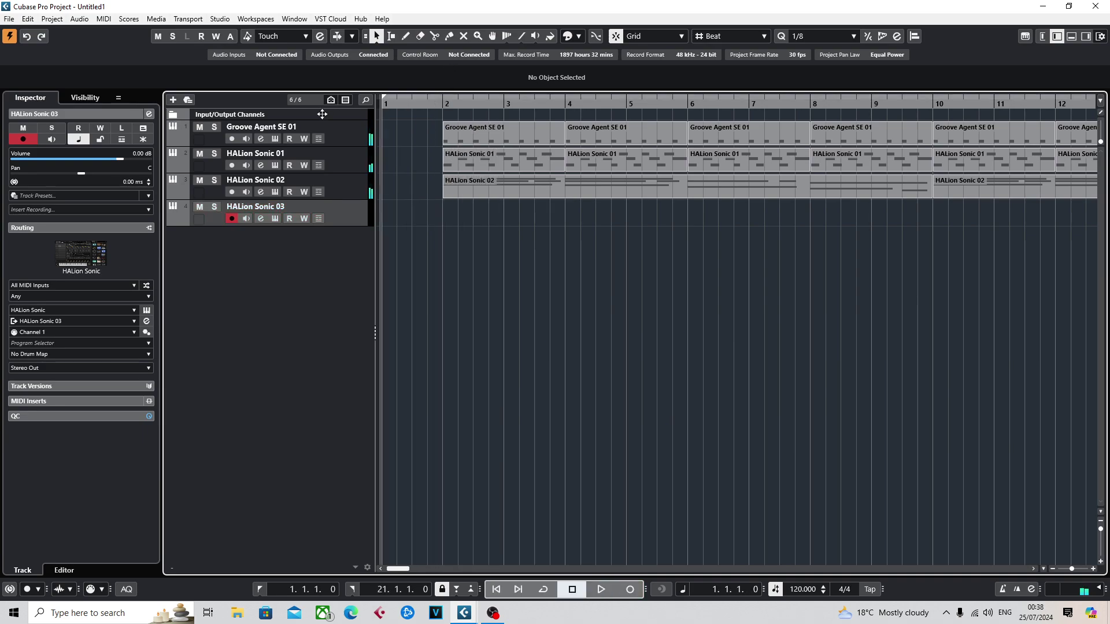
pyautogui.click(630, 589)
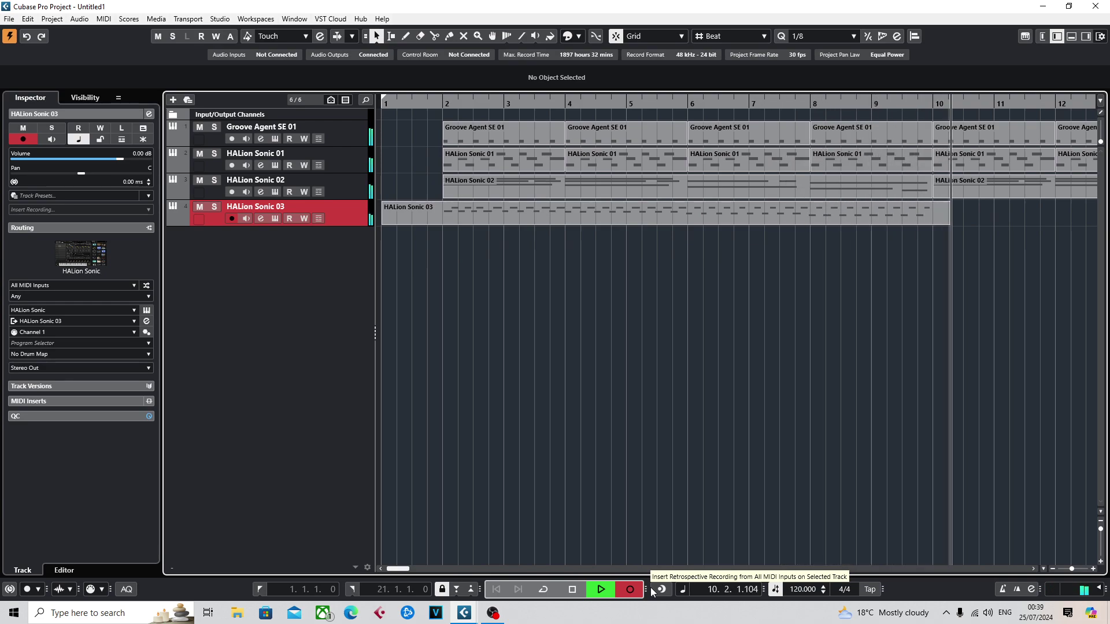
pyautogui.press('space')
# Step: Open the violin part and quantize all its recorded notes to the grid
pyautogui.hotkey('ctrl', 'e')
pyautogui.moveTo(1013, 463); pyautogui.dragTo(335, 294)
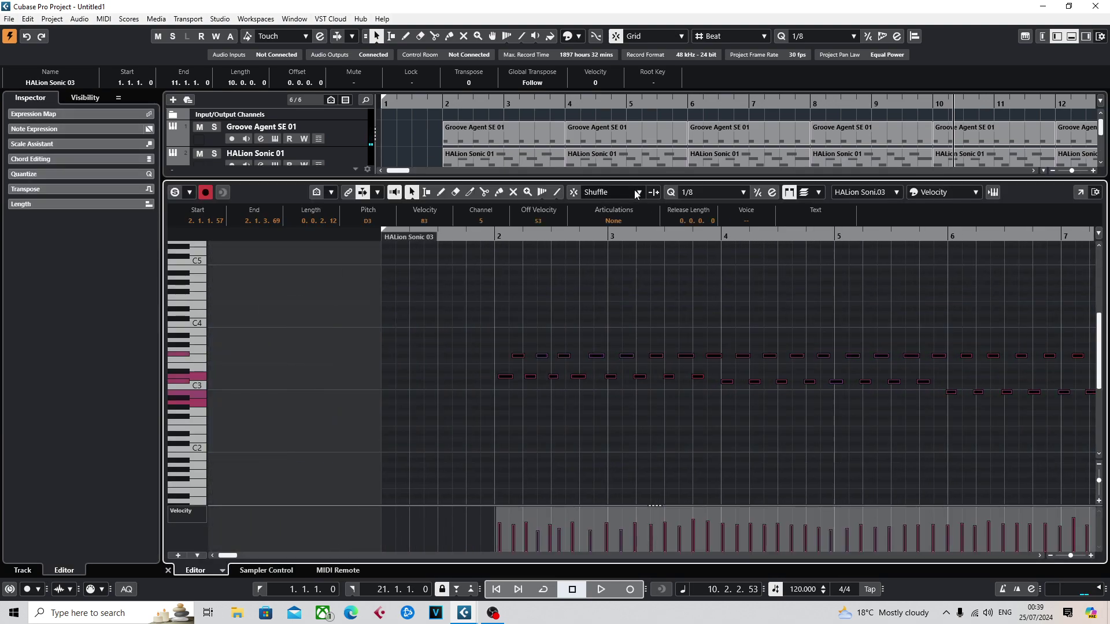
pyautogui.click(672, 192)
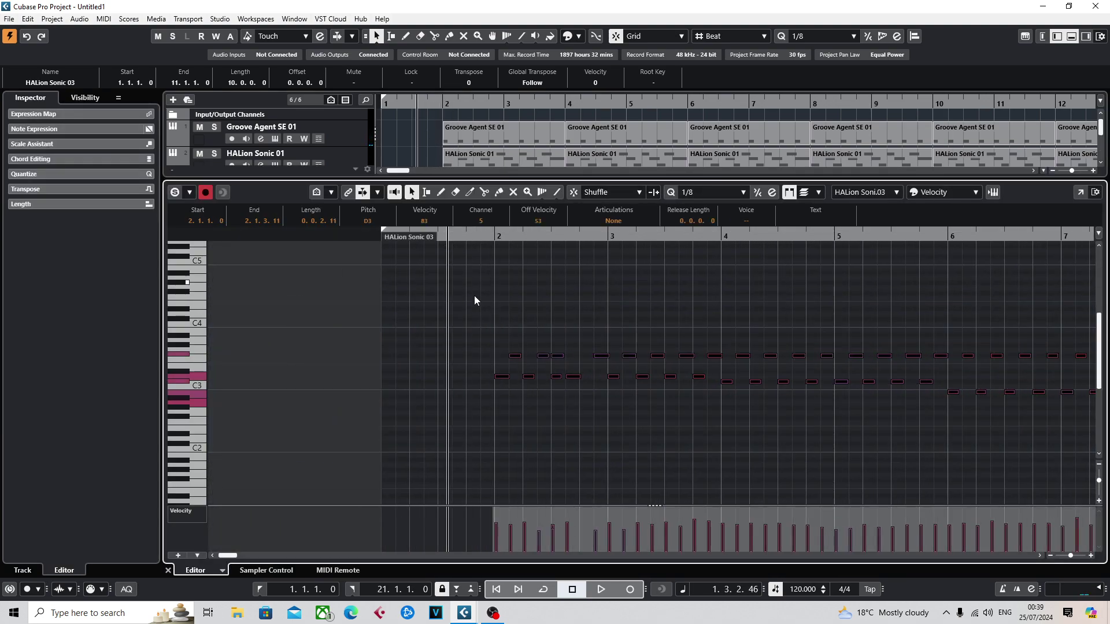
pyautogui.click(532, 405)
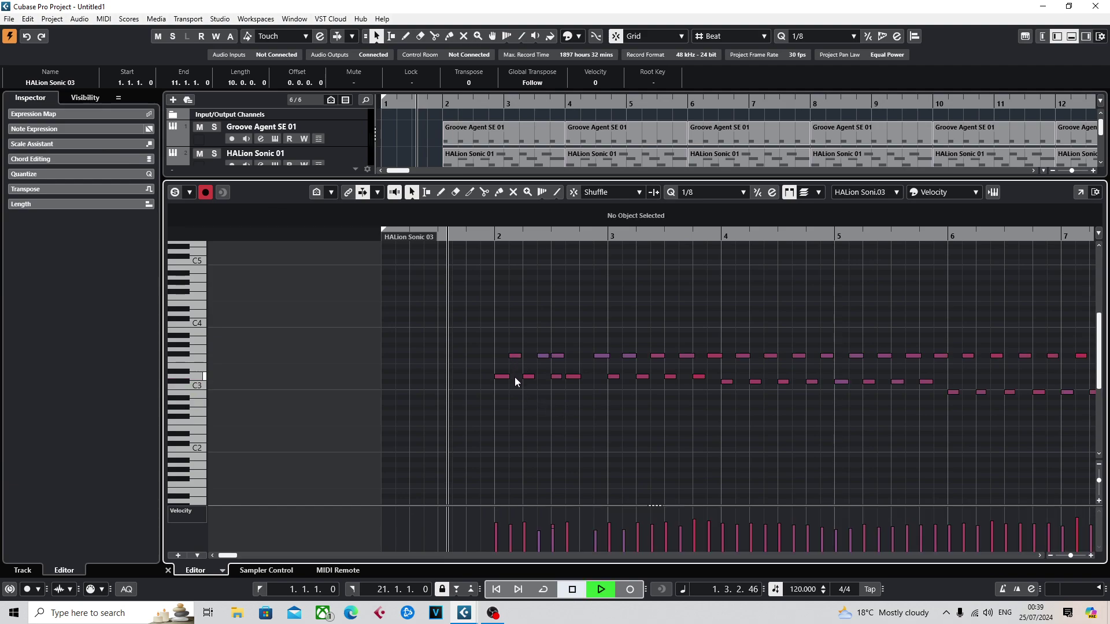
# Step: Shift the F#3 note at bar 2.3 one step later and play back the edit
pyautogui.moveTo(558, 356); pyautogui.dragTo(586, 382)
pyautogui.click(568, 376)
pyautogui.moveTo(483, 354); pyautogui.dragTo(997, 421)
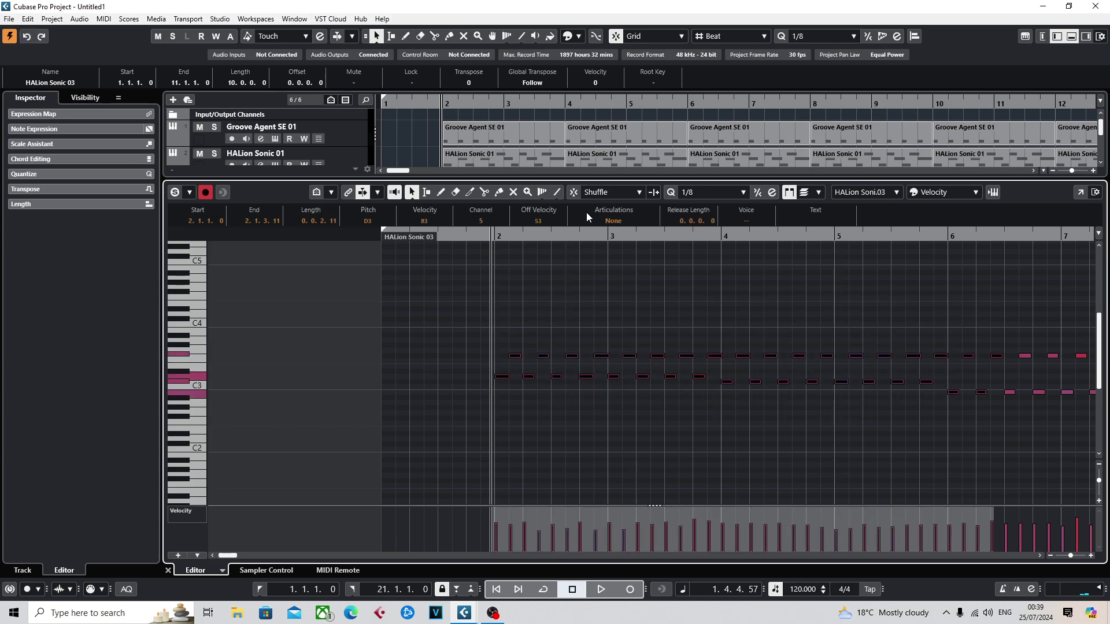
pyautogui.click(510, 264)
pyautogui.press('space')
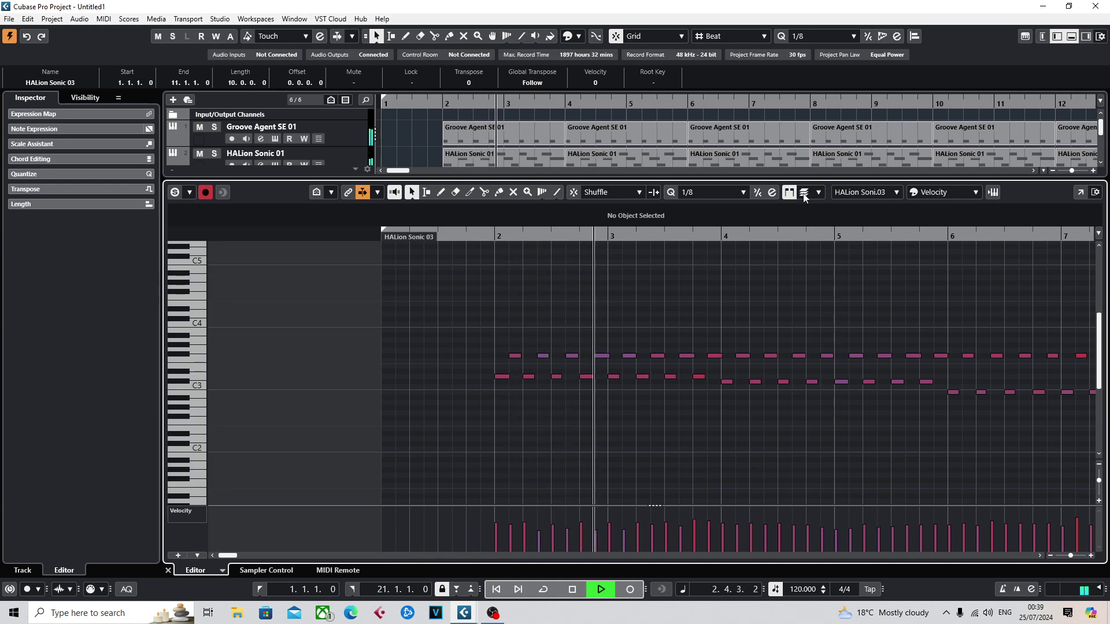
# Step: Trim the HALion Sonic 03 part to bars 2–10 and duplicate it to fill bars 10–18
pyautogui.click(1071, 37)
pyautogui.click(418, 238)
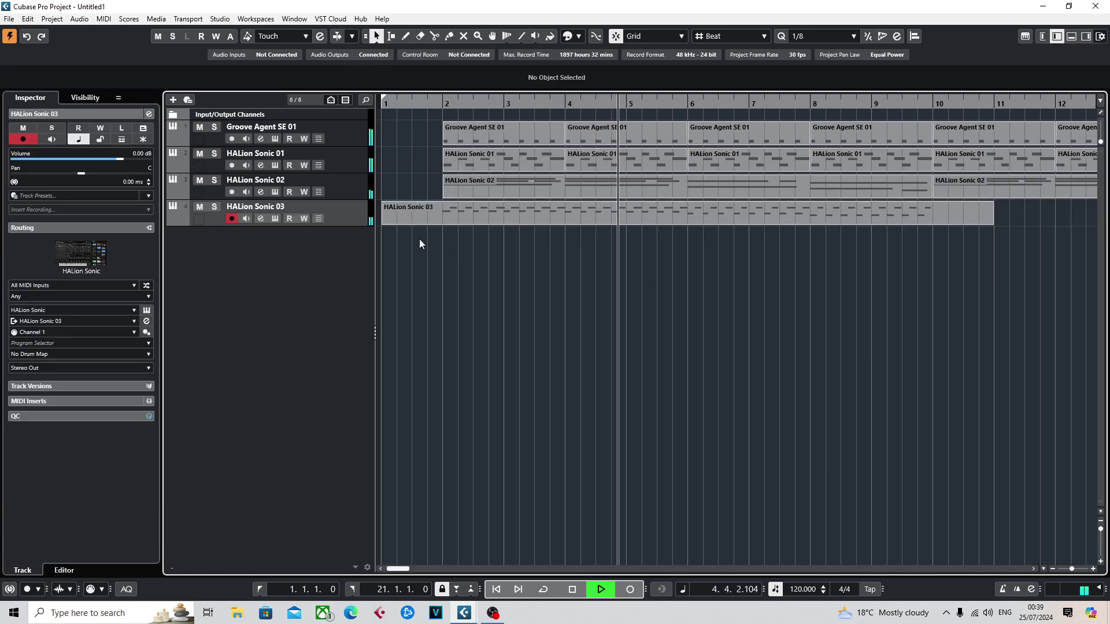
pyautogui.click(383, 219)
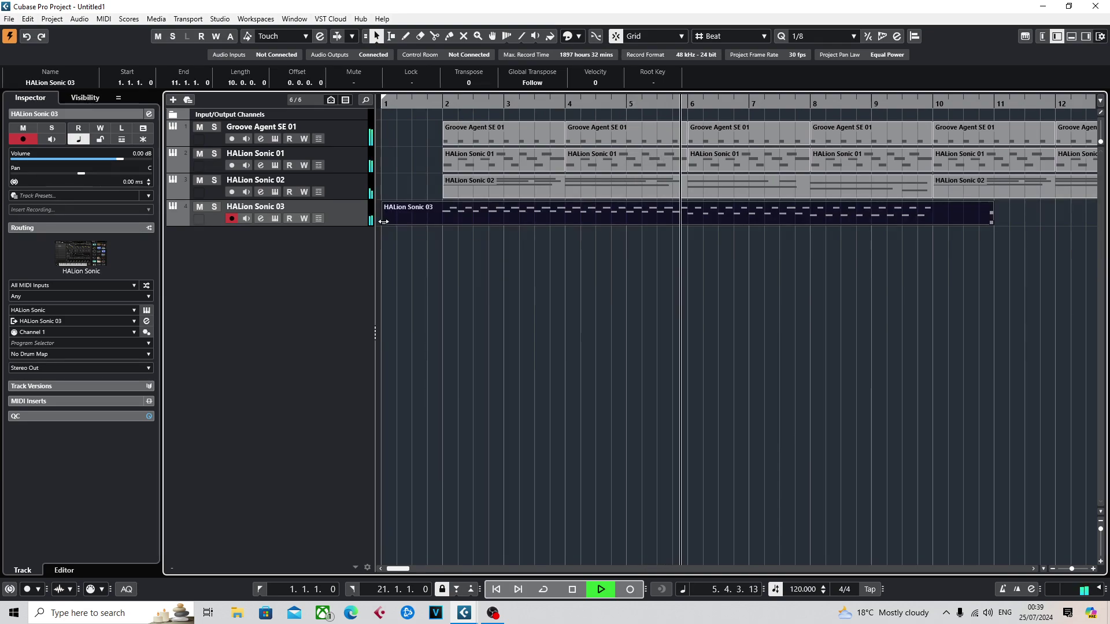
pyautogui.moveTo(383, 219); pyautogui.dragTo(445, 221)
pyautogui.moveTo(990, 220); pyautogui.dragTo(932, 221)
pyautogui.hotkey('ctrl', 'd')
# Step: Reopen the bars 2–10 violin part to review bars 5–12, then stop playback
pyautogui.click(852, 288)
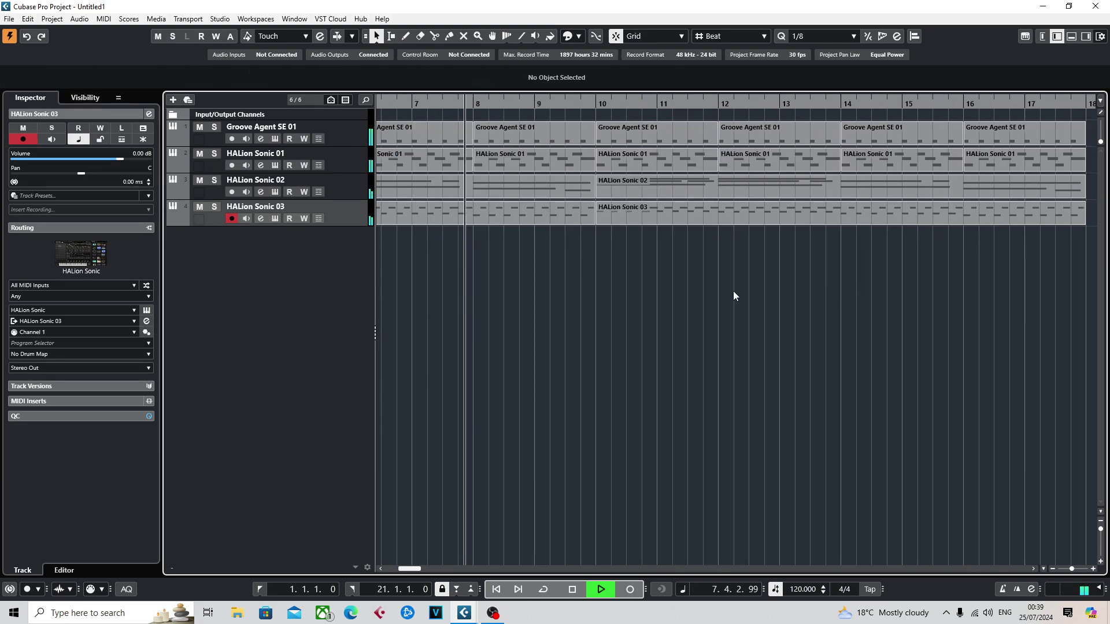
pyautogui.click(476, 220)
pyautogui.doubleClick(477, 220)
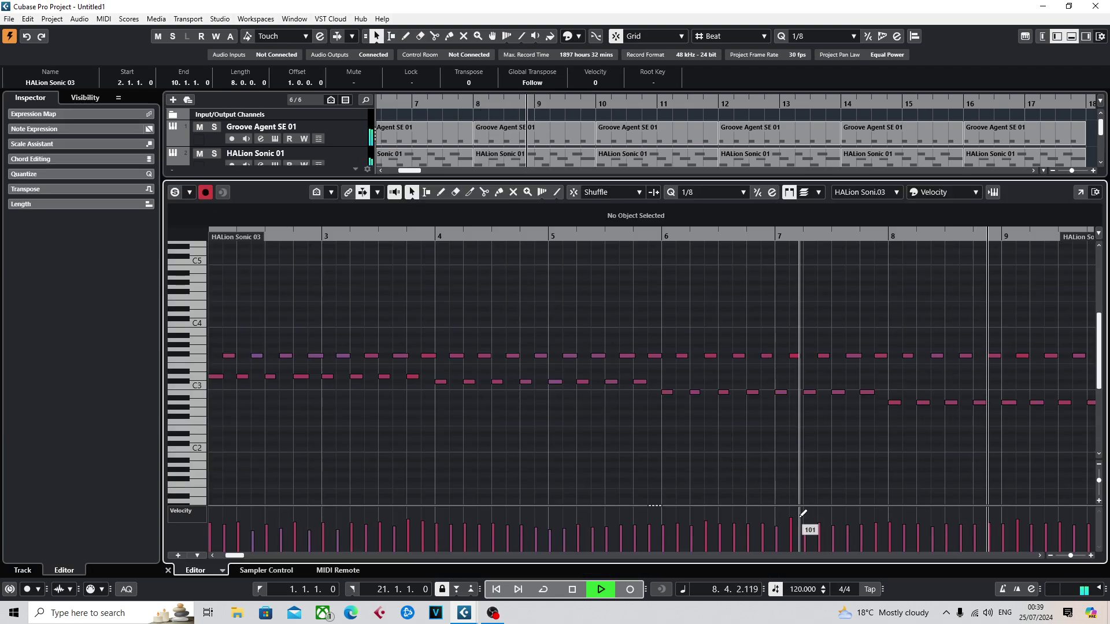
pyautogui.moveTo(745, 452); pyautogui.dragTo(215, 439)
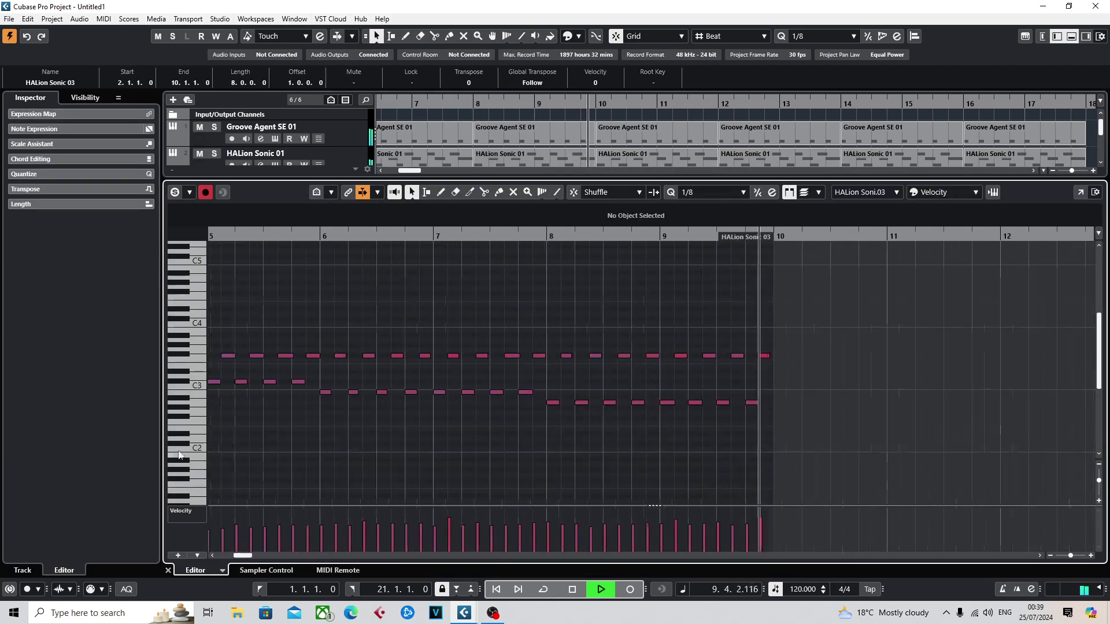
pyautogui.press('space')
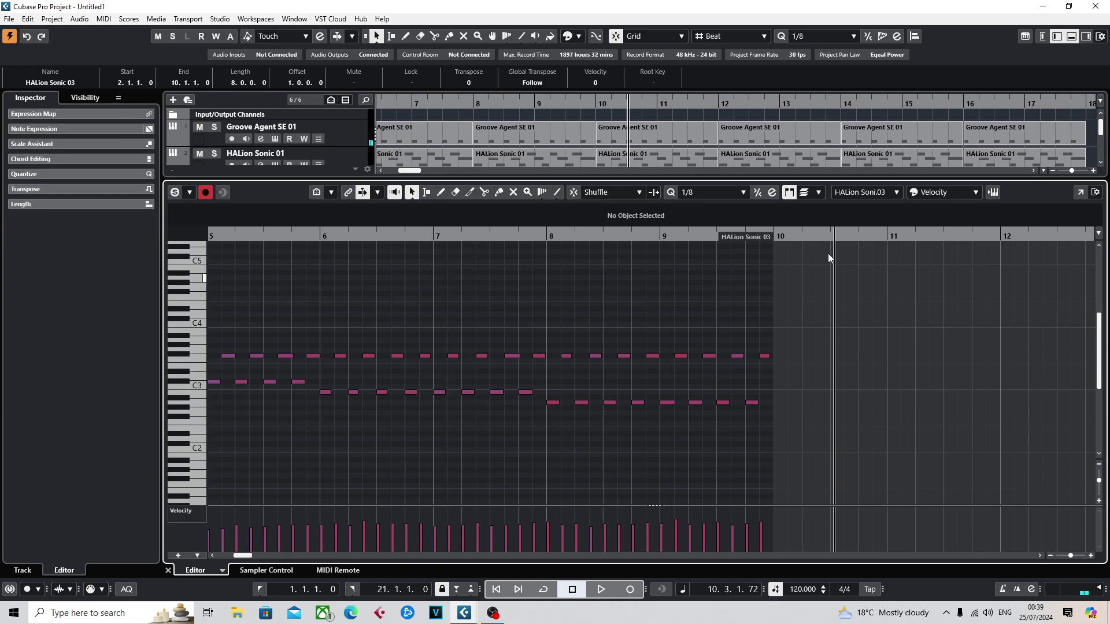
pyautogui.click(1072, 36)
pyautogui.click(779, 210)
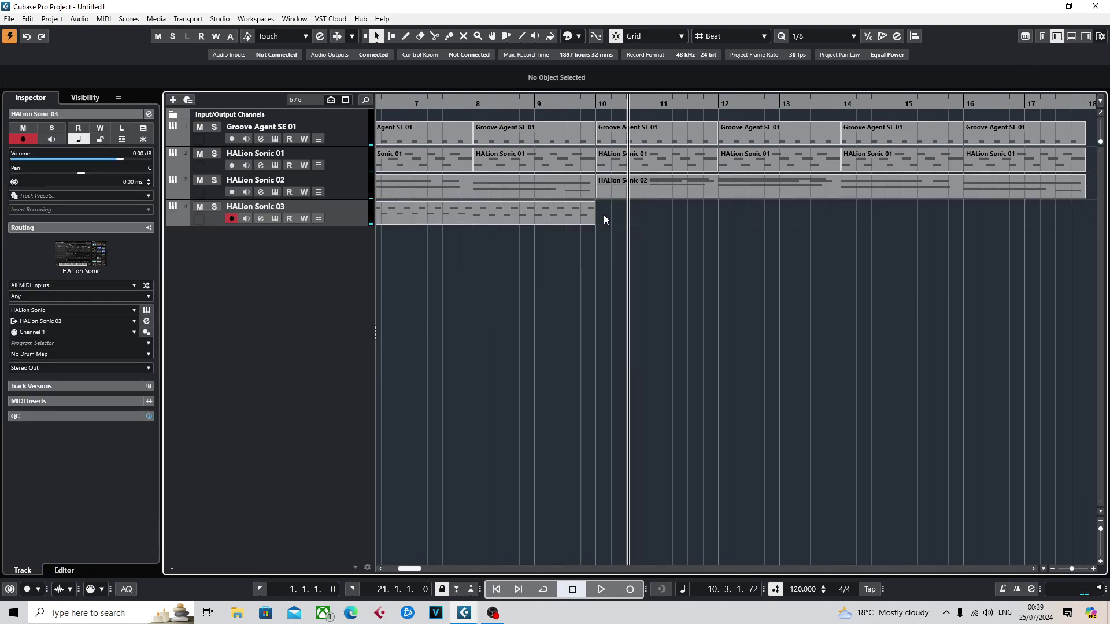
# Step: Repeat the HALion Sonic 03 part through bar 18 and place the playhead at bar 17
pyautogui.moveTo(592, 219); pyautogui.dragTo(1085, 215)
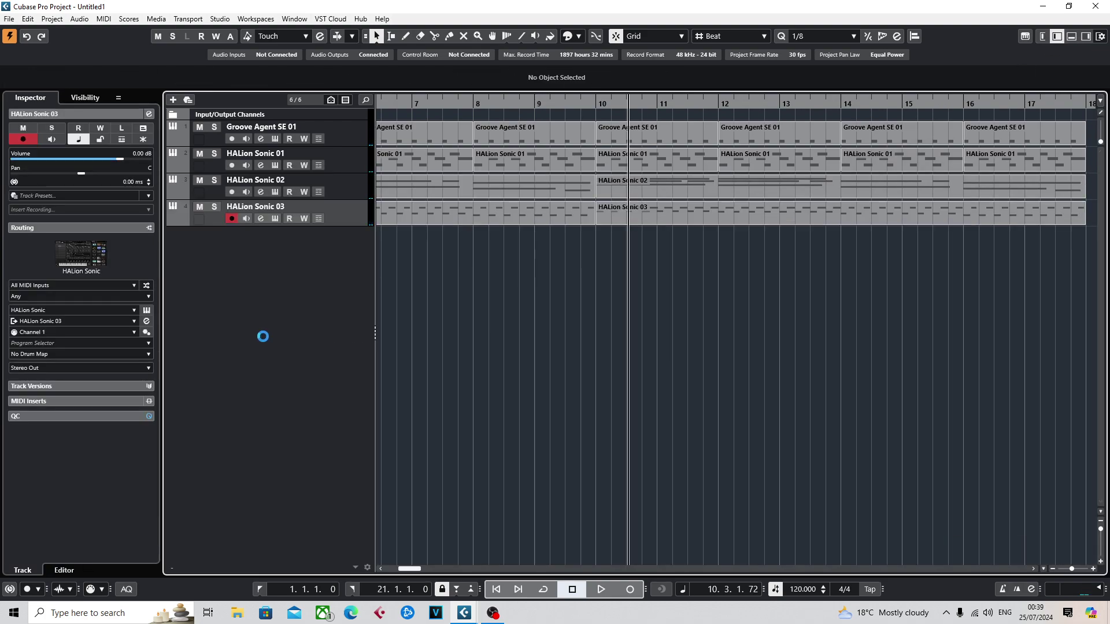
pyautogui.hscroll(-5, 263, 336)
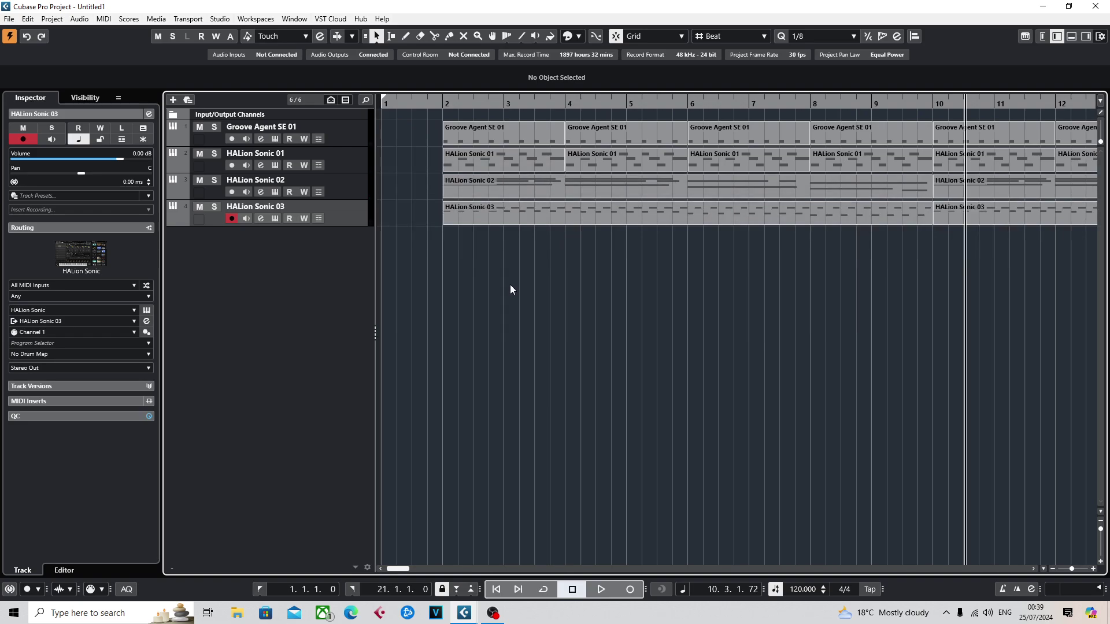
pyautogui.hscroll(10, 565, 169)
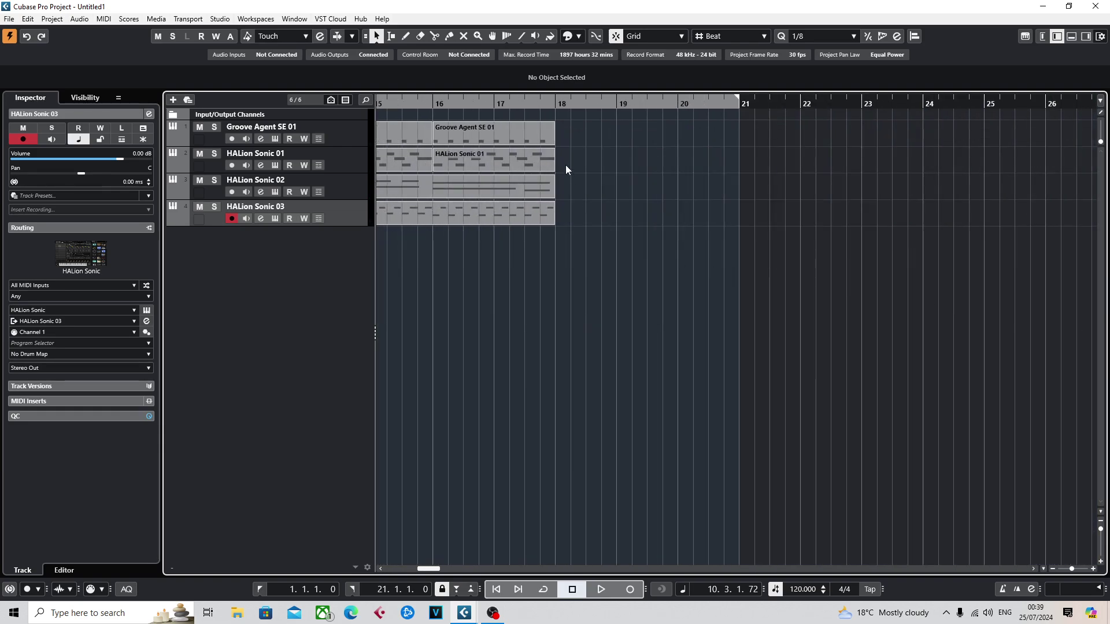
pyautogui.moveTo(540, 103); pyautogui.dragTo(494, 103)
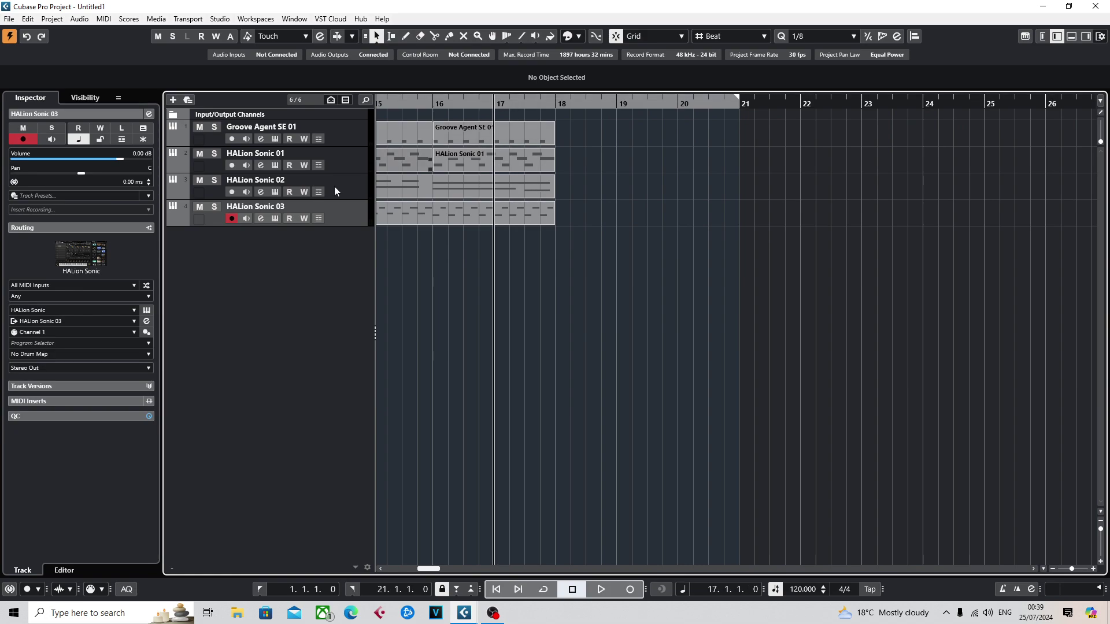
# Step: Rename the HALion Sonic 02 track to 'chrds'
pyautogui.doubleClick(280, 183)
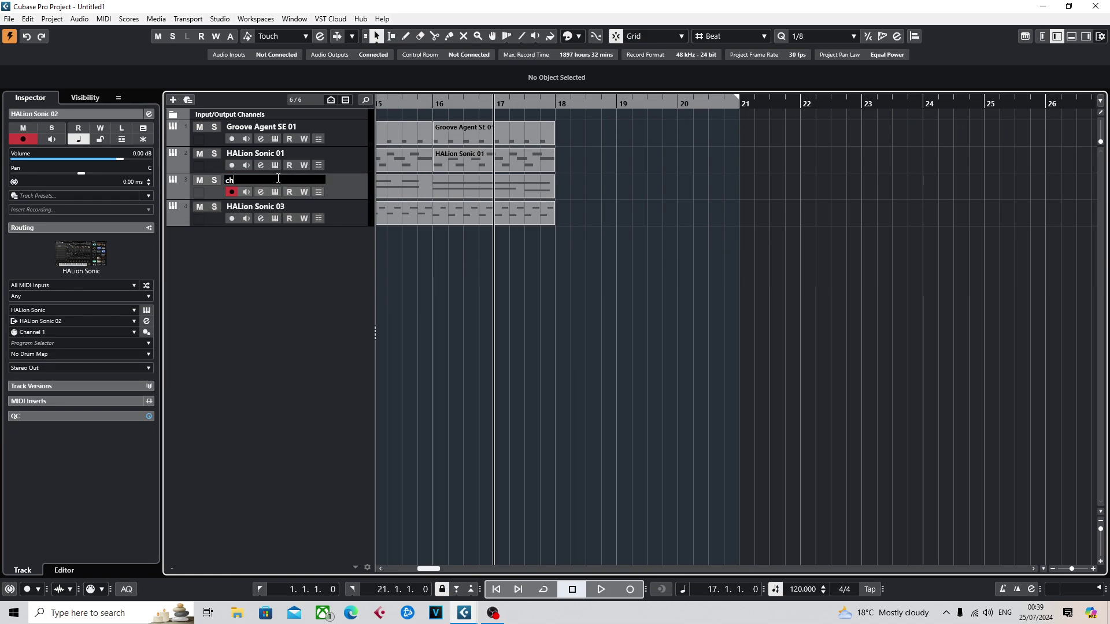
pyautogui.write('chrds')
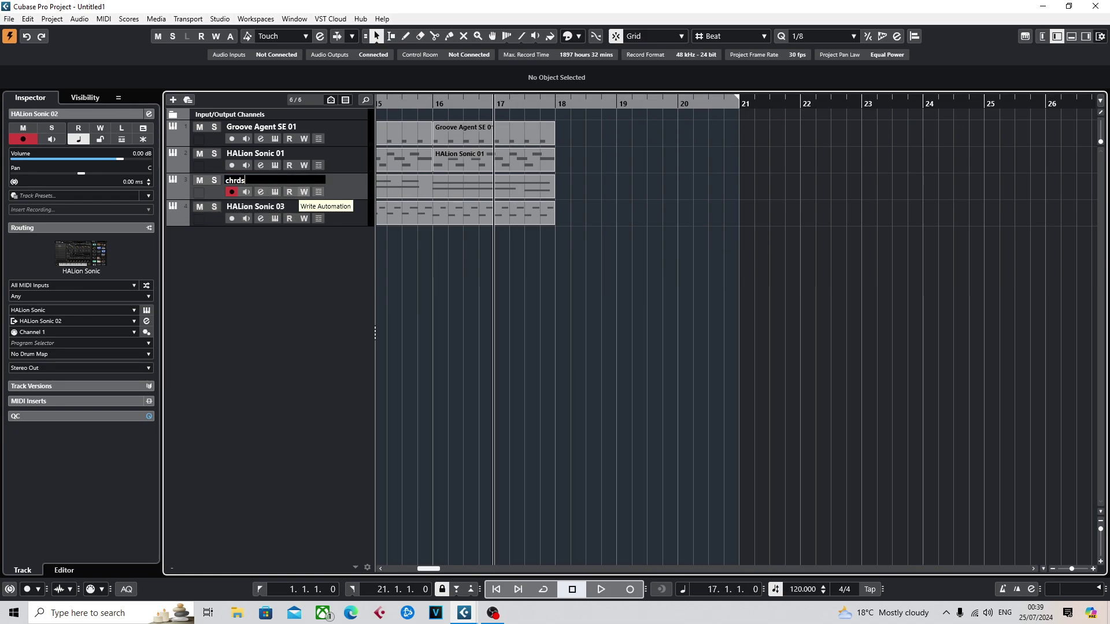
pyautogui.rightClick(356, 192)
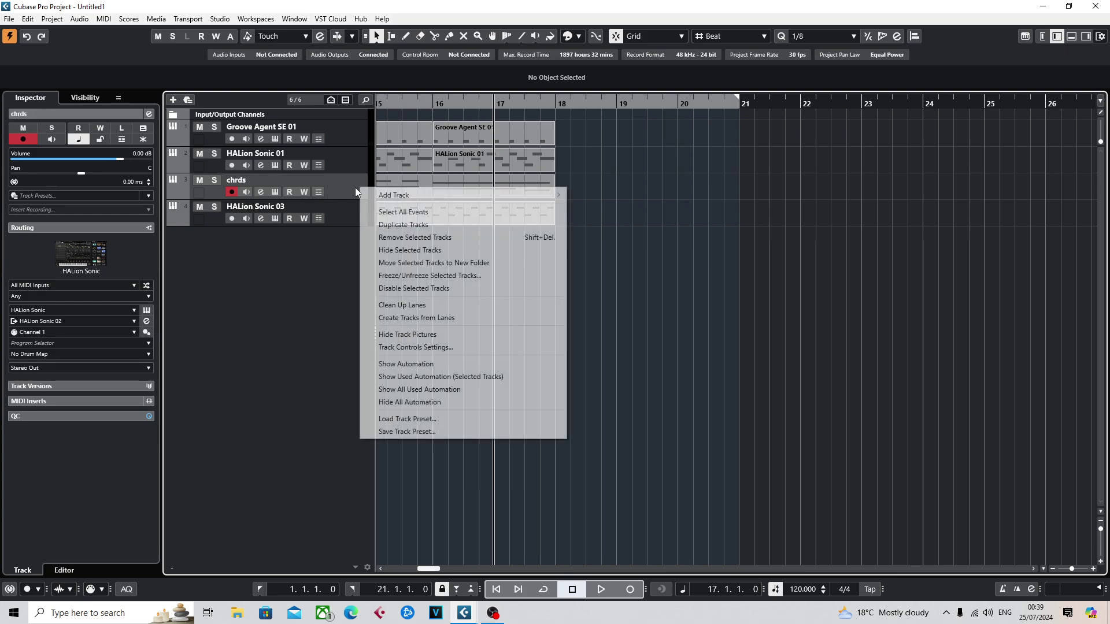
# Step: Duplicate the chrds track and delete the copied events from chrds (D)
pyautogui.click(385, 224)
pyautogui.hscroll(-10, 325, 204)
pyautogui.click(320, 210)
pyautogui.press('Delete')
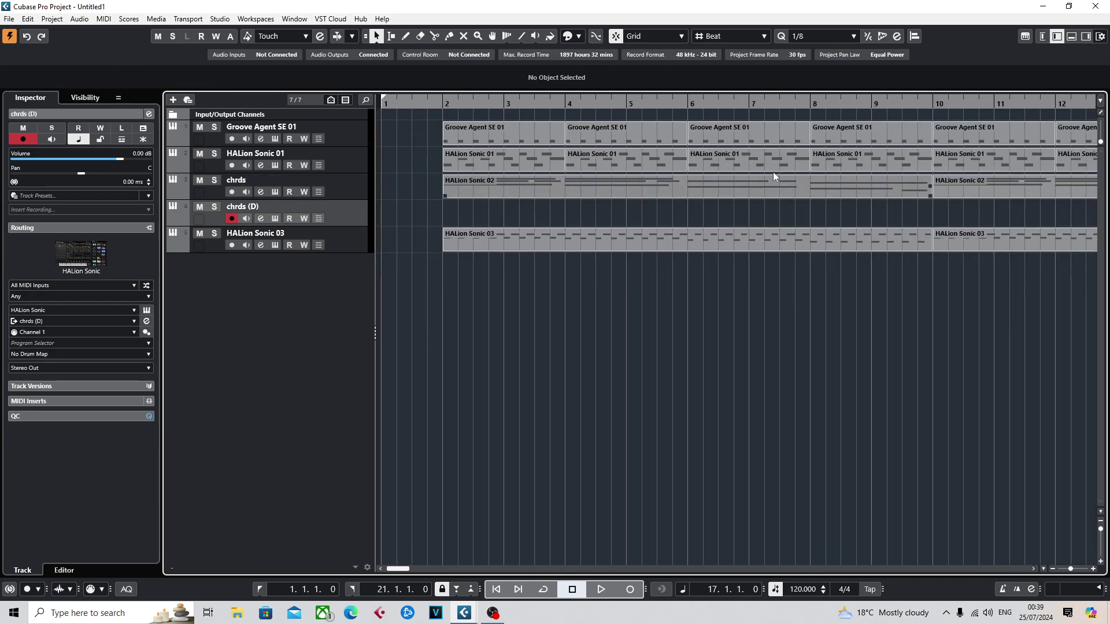
# Step: Play the song from bar 16 to review the end of the arrangement
pyautogui.moveTo(717, 318); pyautogui.dragTo(341, 413)
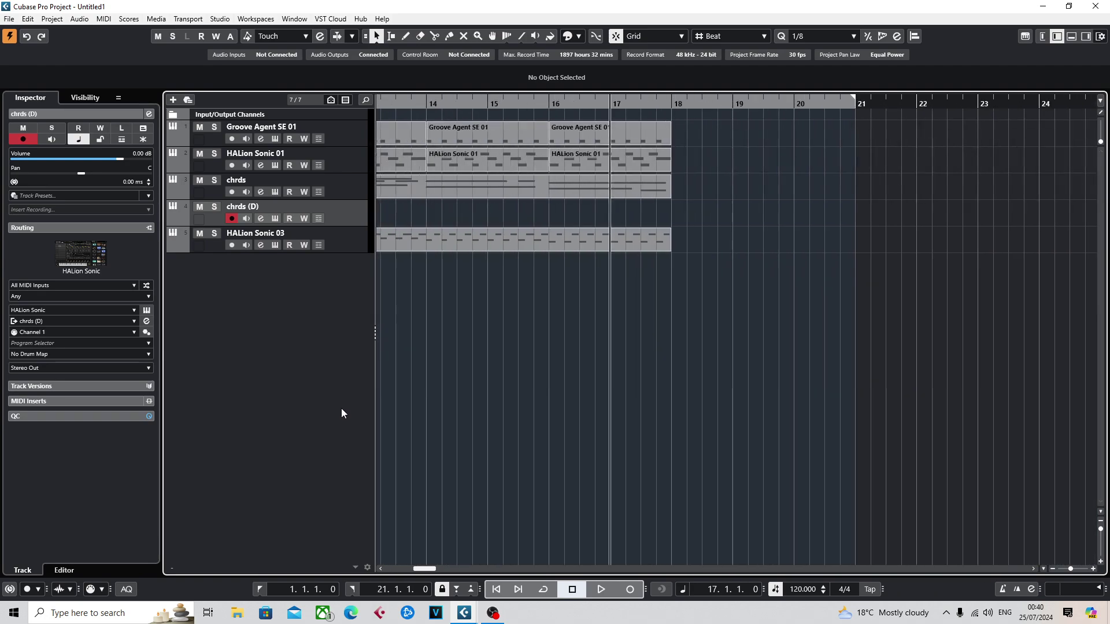
pyautogui.click(553, 110)
pyautogui.press('space')
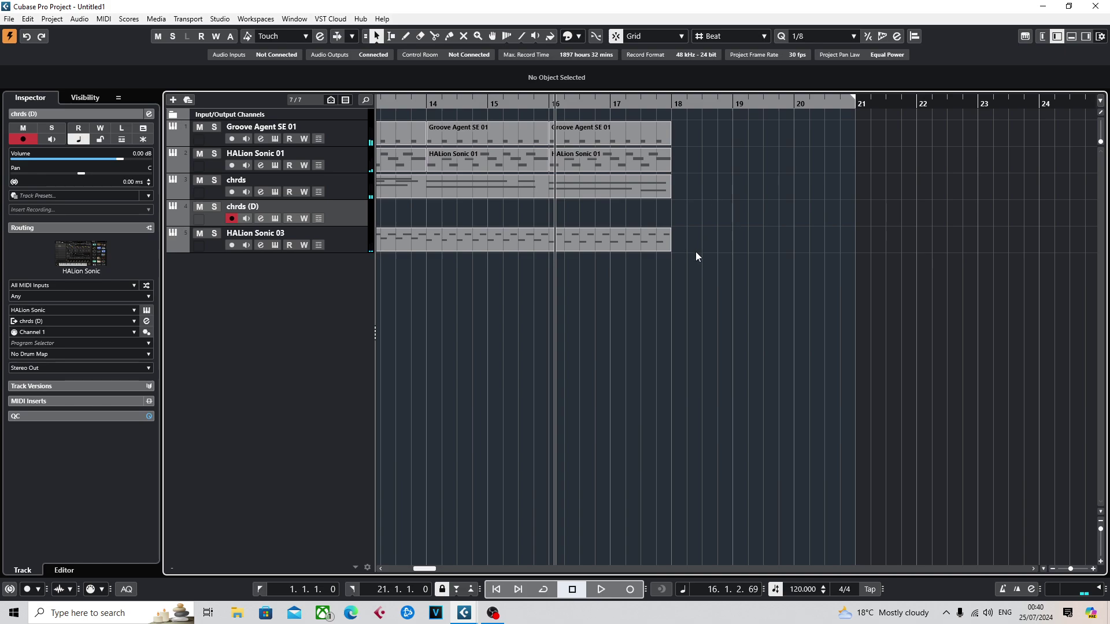
pyautogui.click(668, 189)
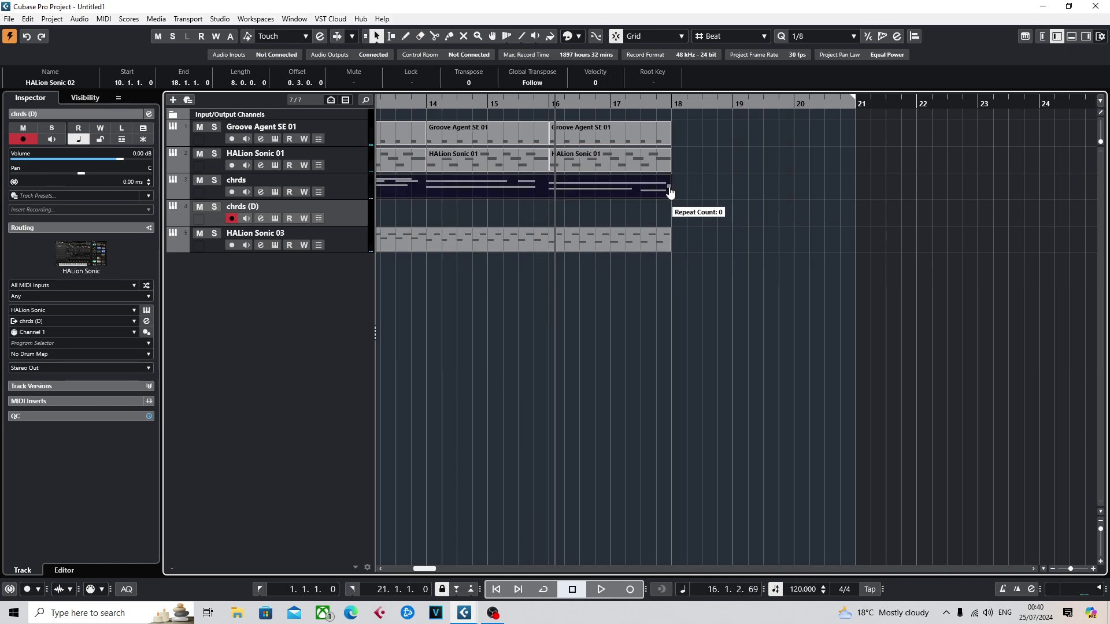
pyautogui.hotkey('ctrl', 'd')
pyautogui.click(547, 102)
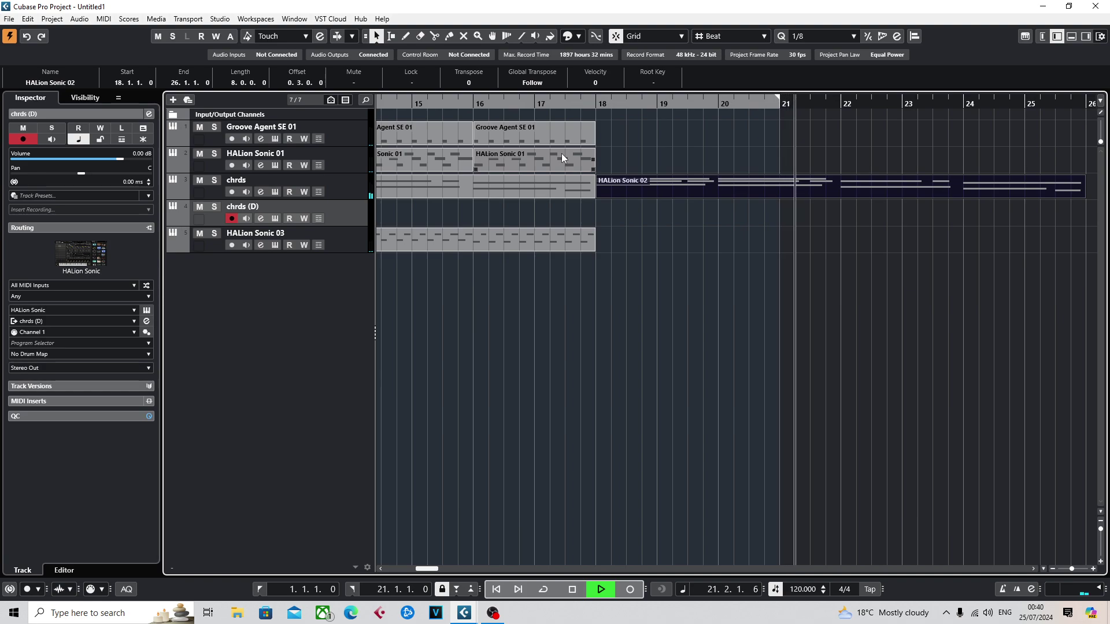
pyautogui.press('space')
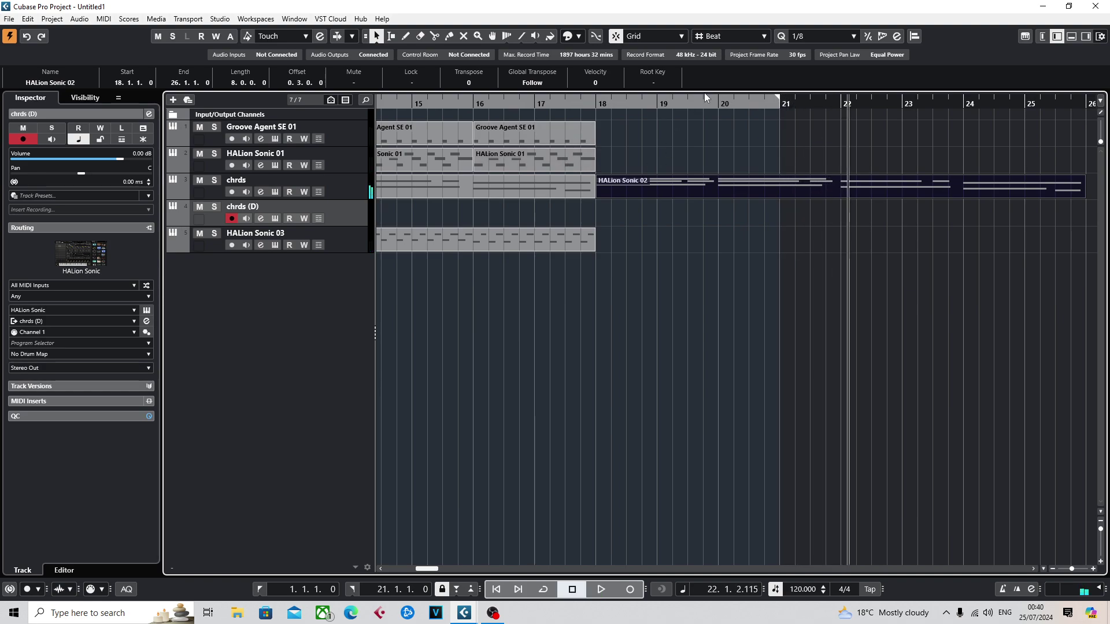
pyautogui.press('Delete')
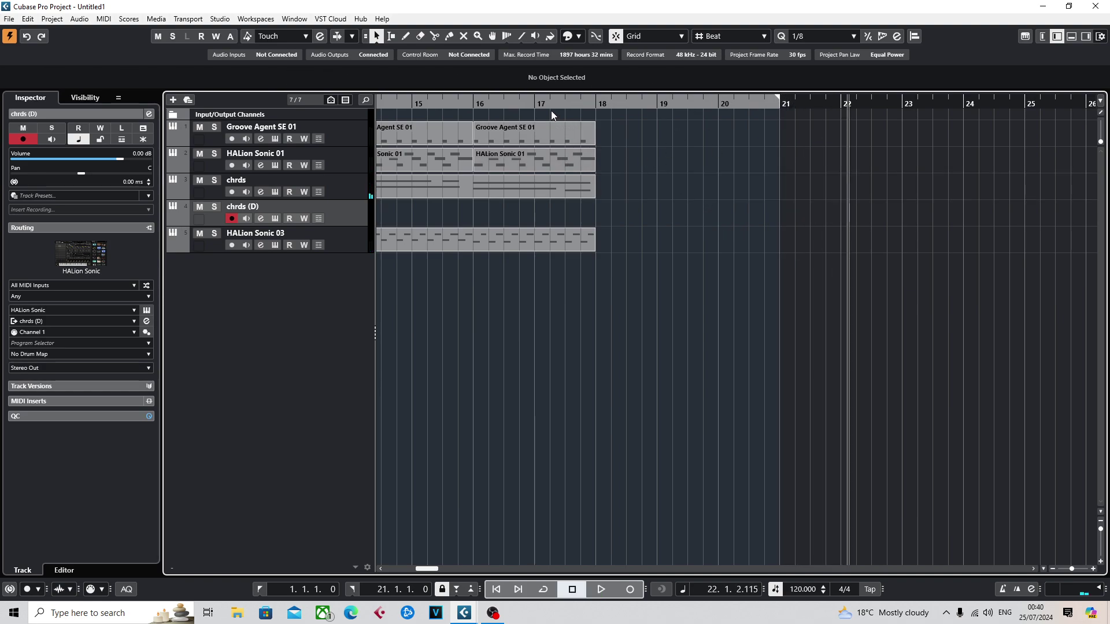
pyautogui.moveTo(547, 103); pyautogui.dragTo(434, 149)
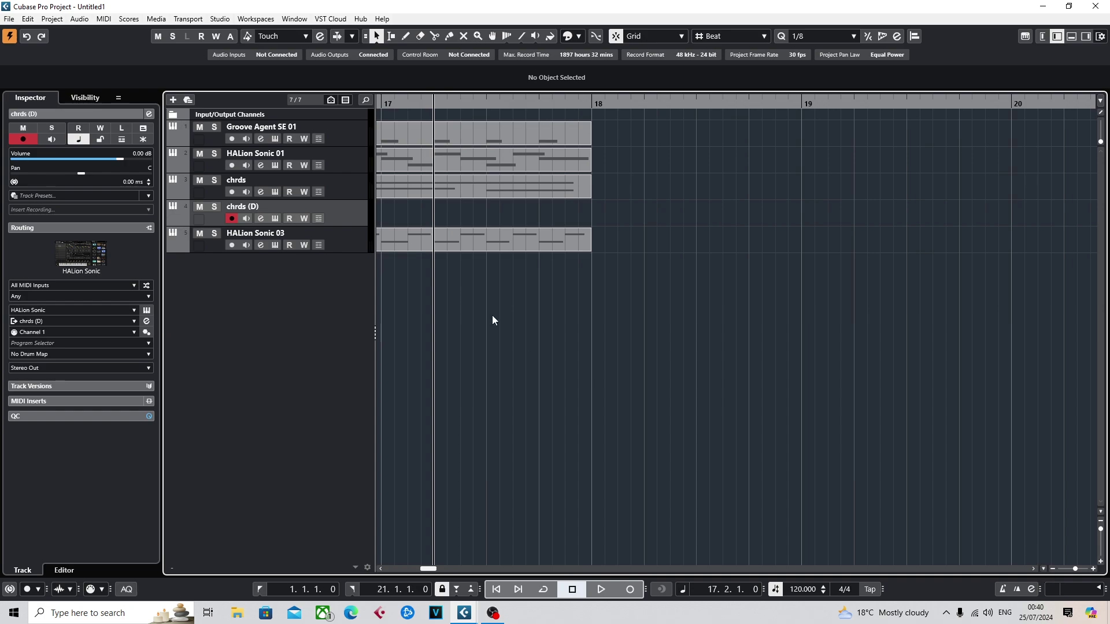
# Step: Record a chord part on chrds (D) from bar 16 with Cycle off, then open it in the Key Editor
pyautogui.click(466, 99)
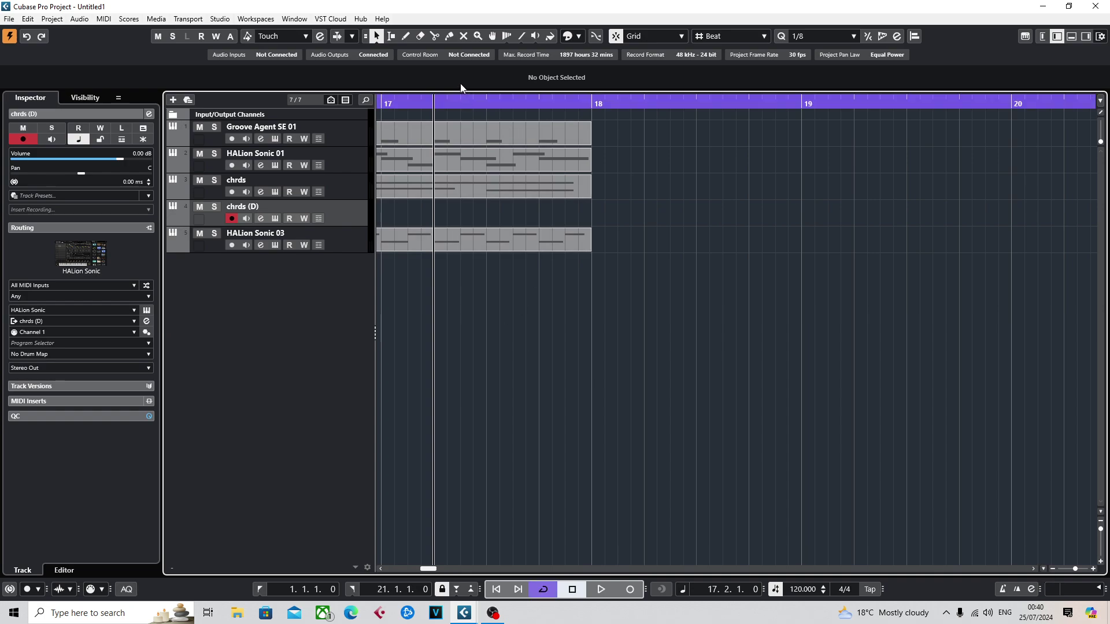
pyautogui.moveTo(451, 106); pyautogui.dragTo(317, 117)
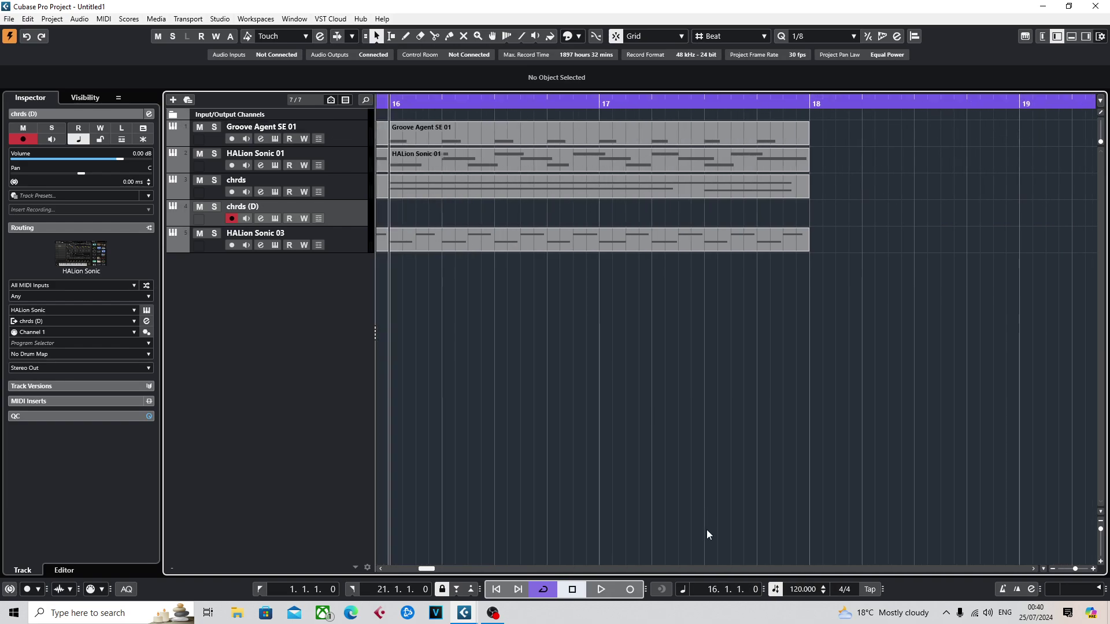
pyautogui.click(543, 589)
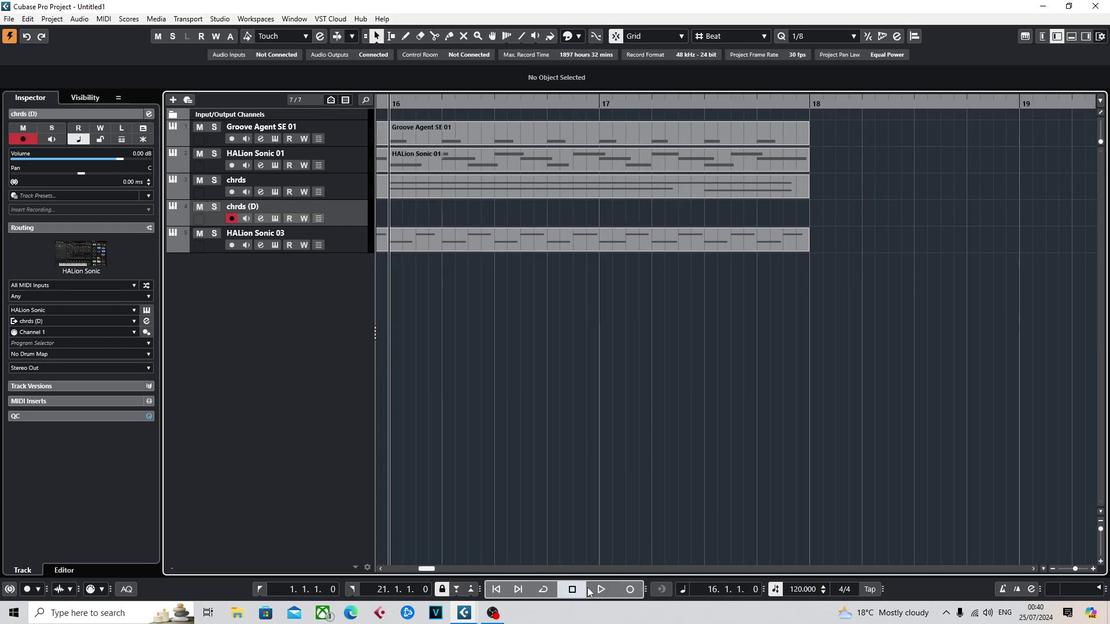
pyautogui.click(631, 589)
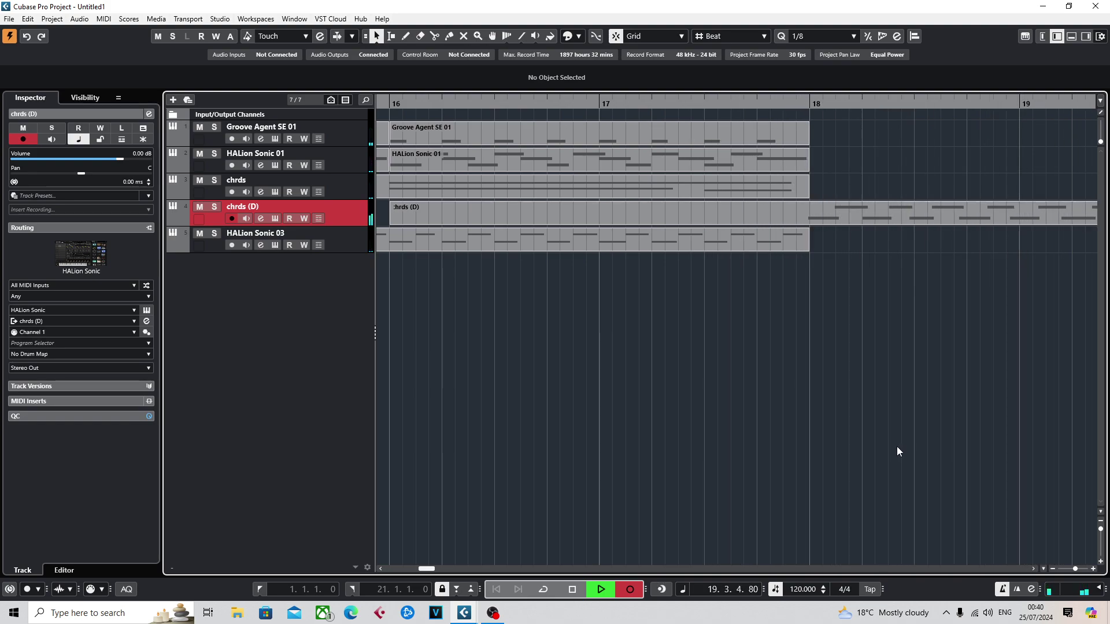
pyautogui.press('space')
pyautogui.doubleClick(887, 218)
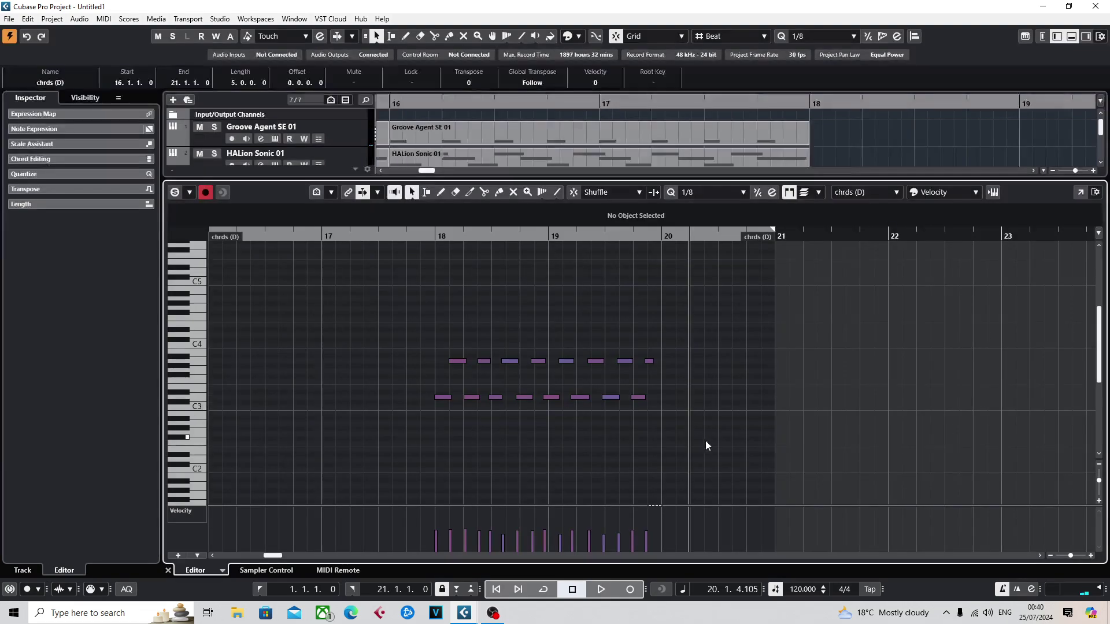
# Step: Quantize the recorded chords, then split the chrds (D) part at bar 18 and delete the piece before it
pyautogui.click(671, 192)
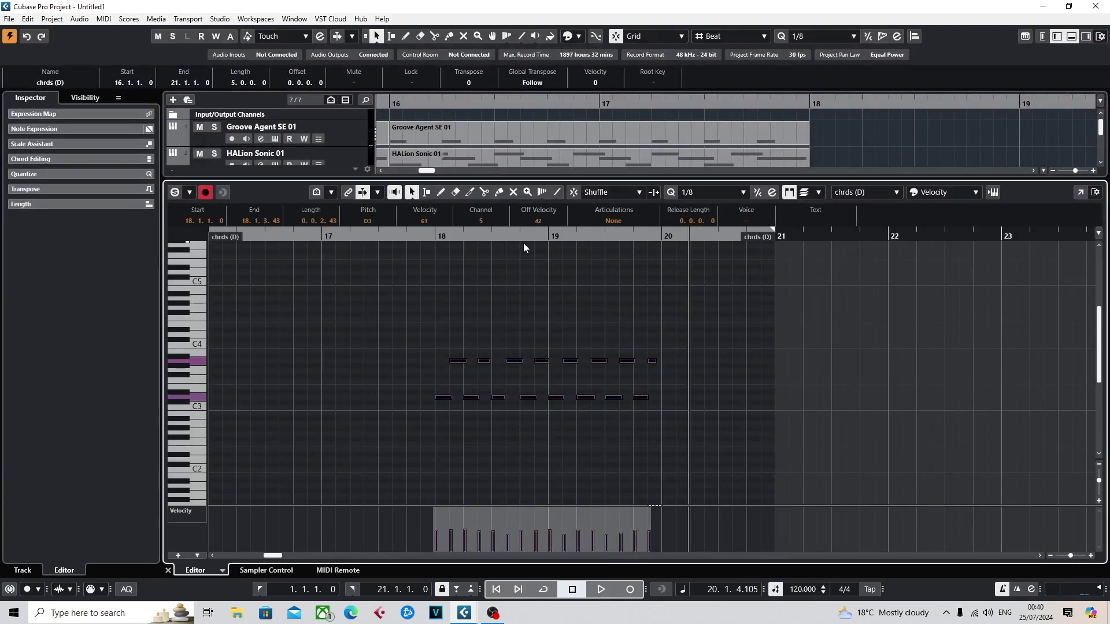
pyautogui.click(1057, 36)
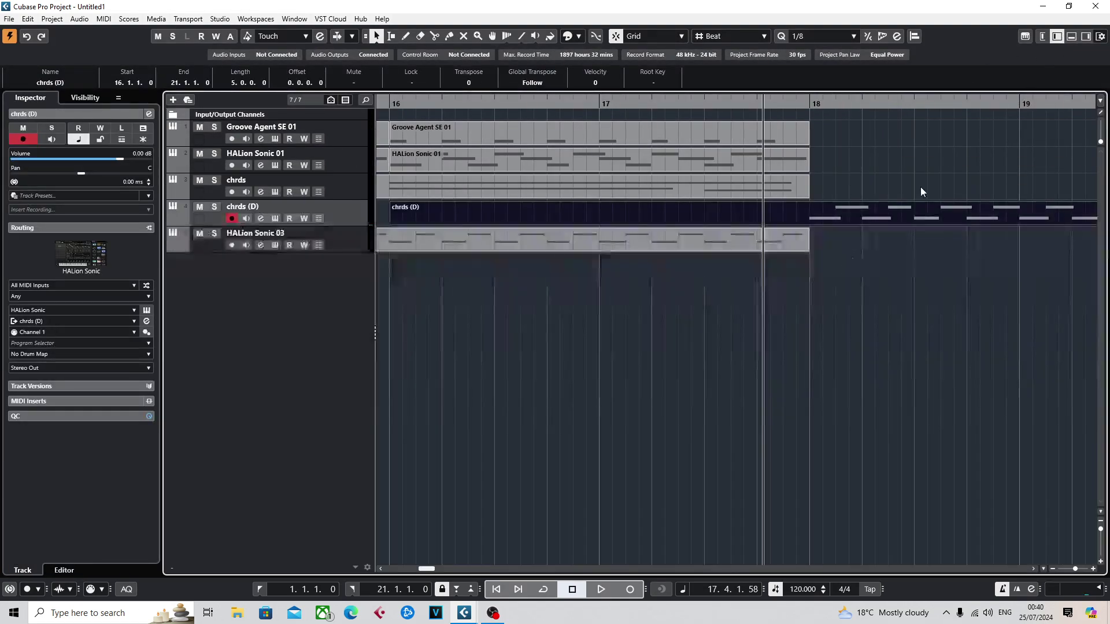
pyautogui.rightClick(817, 223)
pyautogui.click(877, 217)
pyautogui.click(810, 218)
pyautogui.rightClick(812, 218)
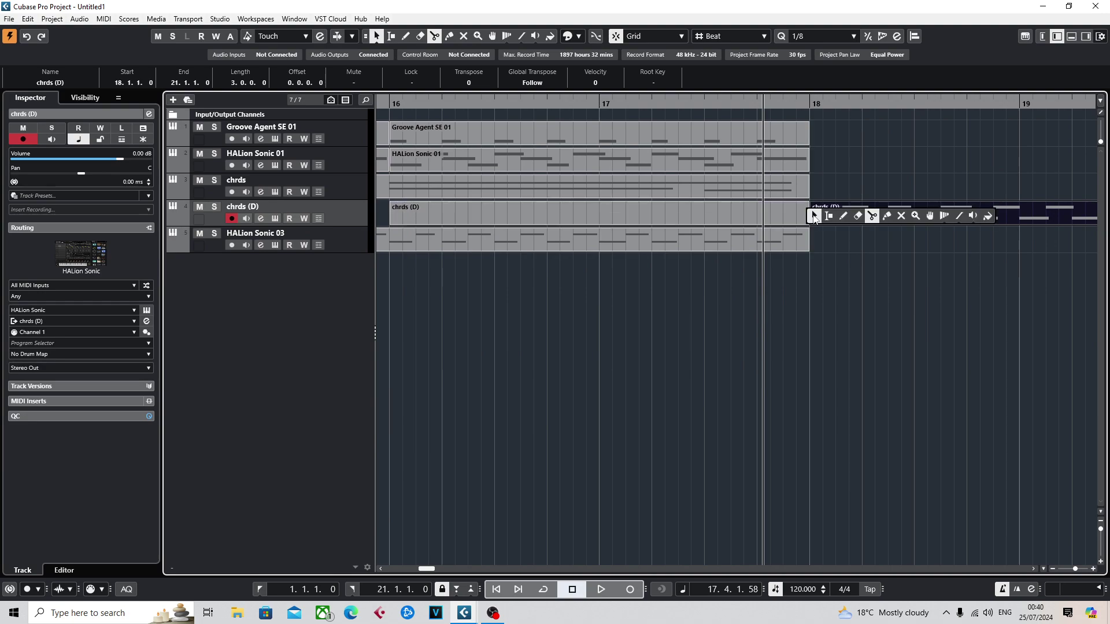
pyautogui.click(819, 218)
pyautogui.click(797, 213)
pyautogui.press('Delete')
# Step: Split the chrds (D) part at bar 20, delete the piece after it, and select the bar 10–17 parts
pyautogui.click(852, 231)
pyautogui.hscroll(5, 867, 223)
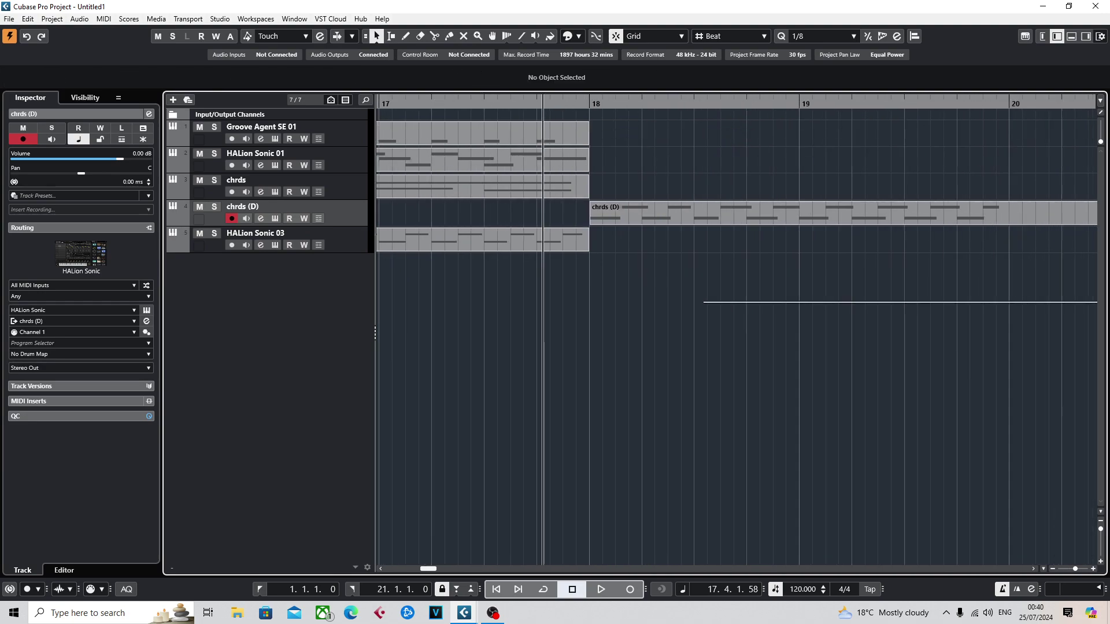
pyautogui.rightClick(892, 215)
pyautogui.click(956, 216)
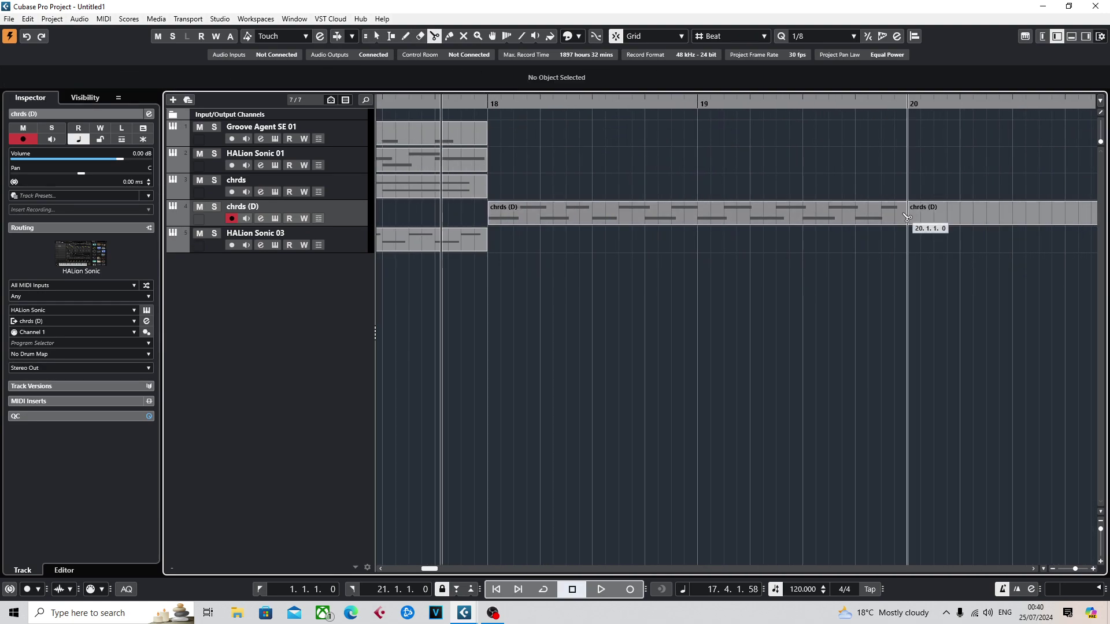
pyautogui.click(907, 214)
pyautogui.press('1')
pyautogui.click(925, 214)
pyautogui.press('Delete')
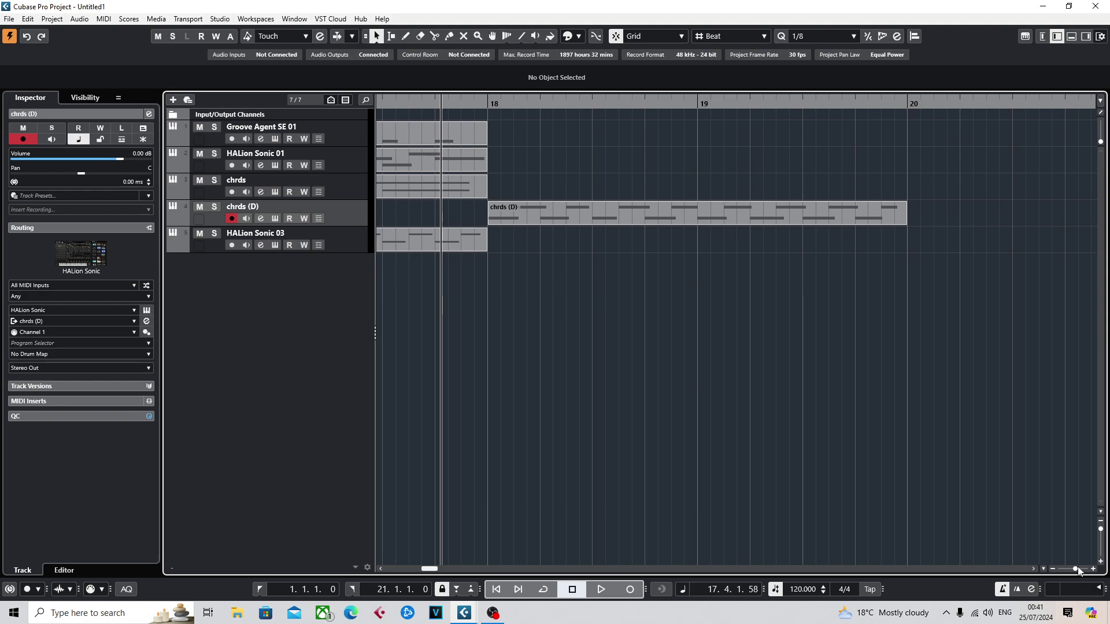
pyautogui.moveTo(1076, 569); pyautogui.dragTo(1069, 569)
pyautogui.moveTo(705, 305); pyautogui.dragTo(536, 130)
# Step: Copy the bar 10–17 parts and paste them at bar 20, then undo the misplaced paste
pyautogui.hotkey('ctrl', 'c')
pyautogui.click(800, 103)
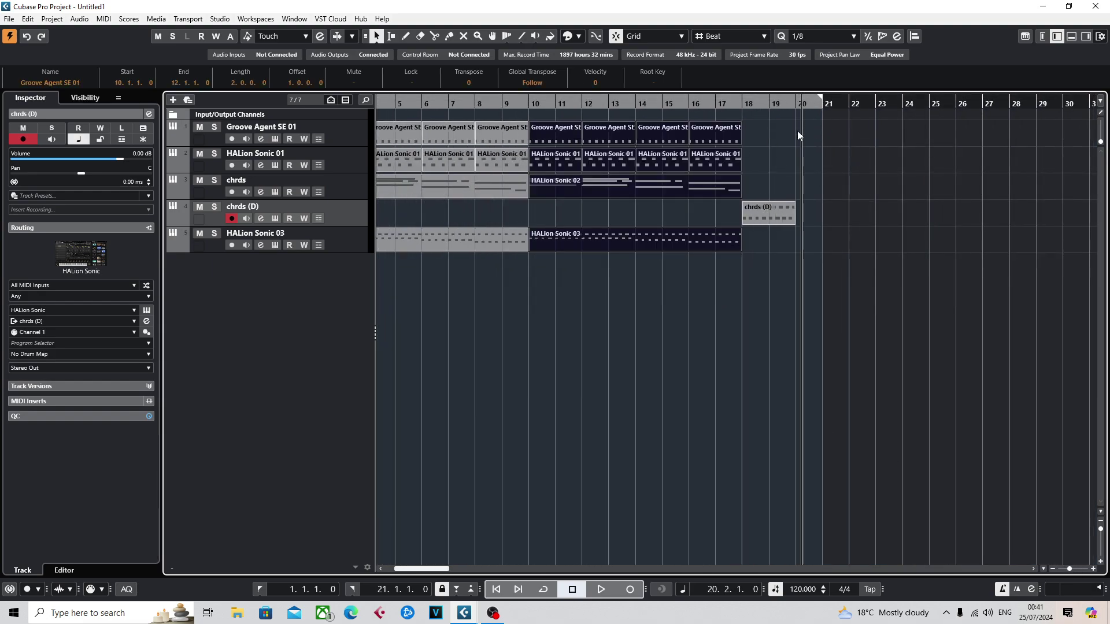
pyautogui.hotkey('ctrl', 'v')
pyautogui.moveTo(821, 210); pyautogui.dragTo(816, 153)
pyautogui.hotkey('ctrl', 'z')
pyautogui.hotkey('ctrl', 'z')
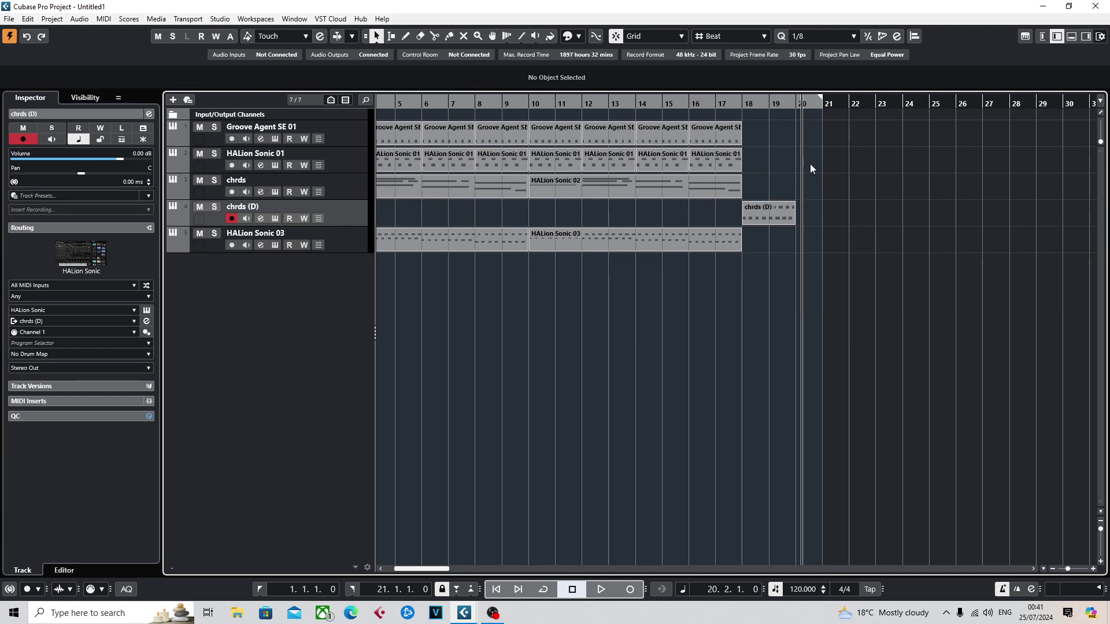
# Step: Copy the bar 10–17 parts again and paste them from Groove Agent SE 01, aligned at bar 20
pyautogui.moveTo(579, 286); pyautogui.dragTo(715, 142)
pyautogui.hotkey('ctrl', 'c')
pyautogui.click(352, 141)
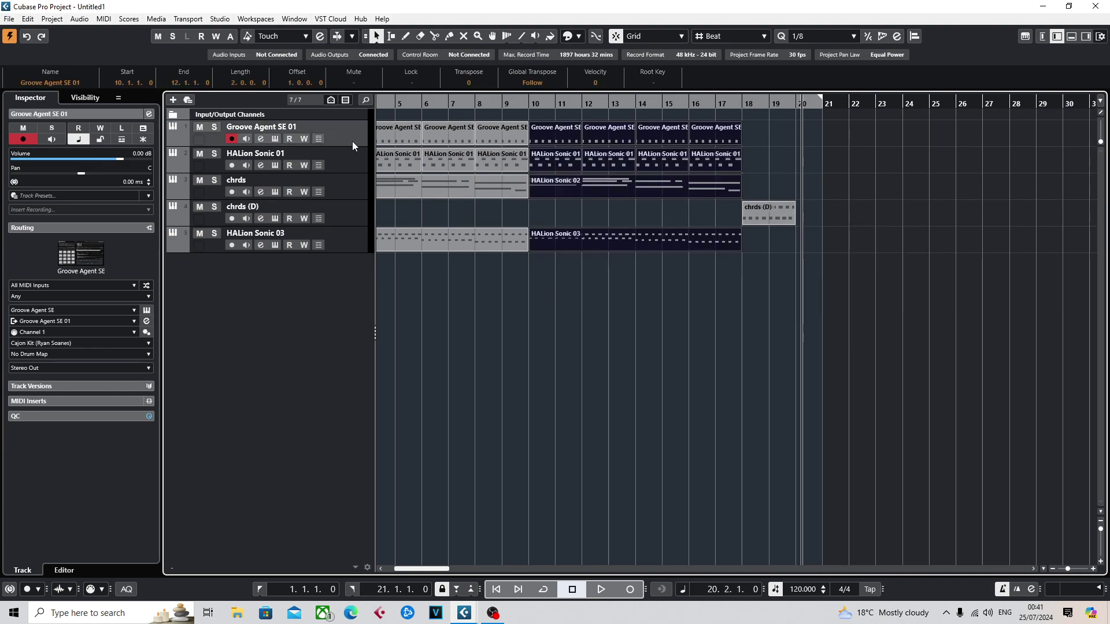
pyautogui.hotkey('ctrl', 'v')
pyautogui.moveTo(831, 136); pyautogui.dragTo(824, 136)
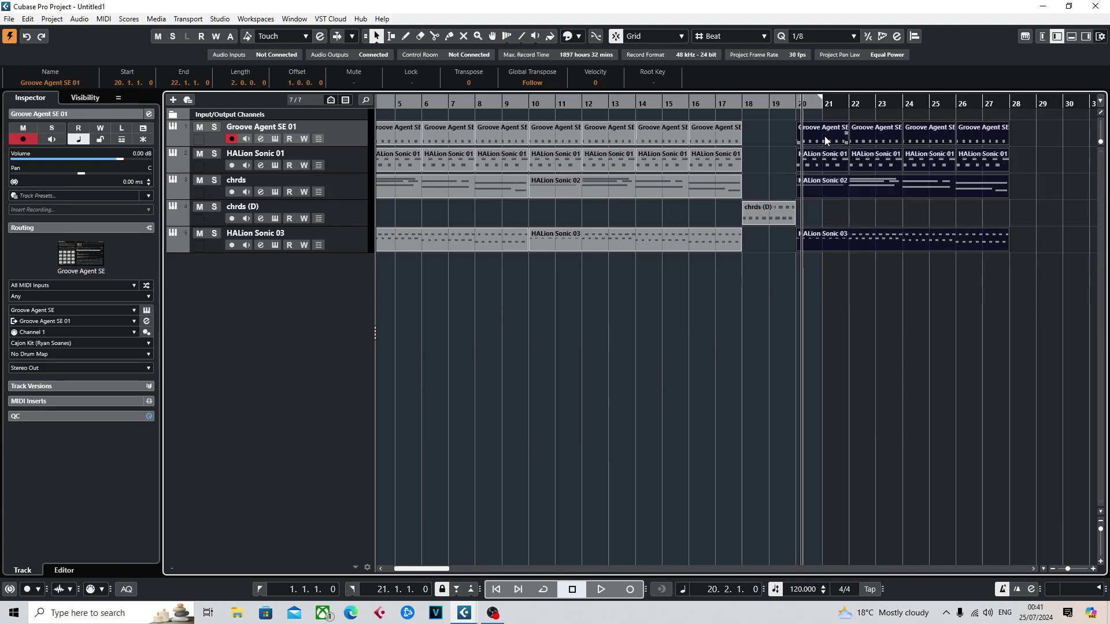
# Step: Play back from just before bar 20 to check the copied parts
pyautogui.click(767, 107)
pyautogui.moveTo(767, 107); pyautogui.dragTo(409, 199)
pyautogui.press('space')
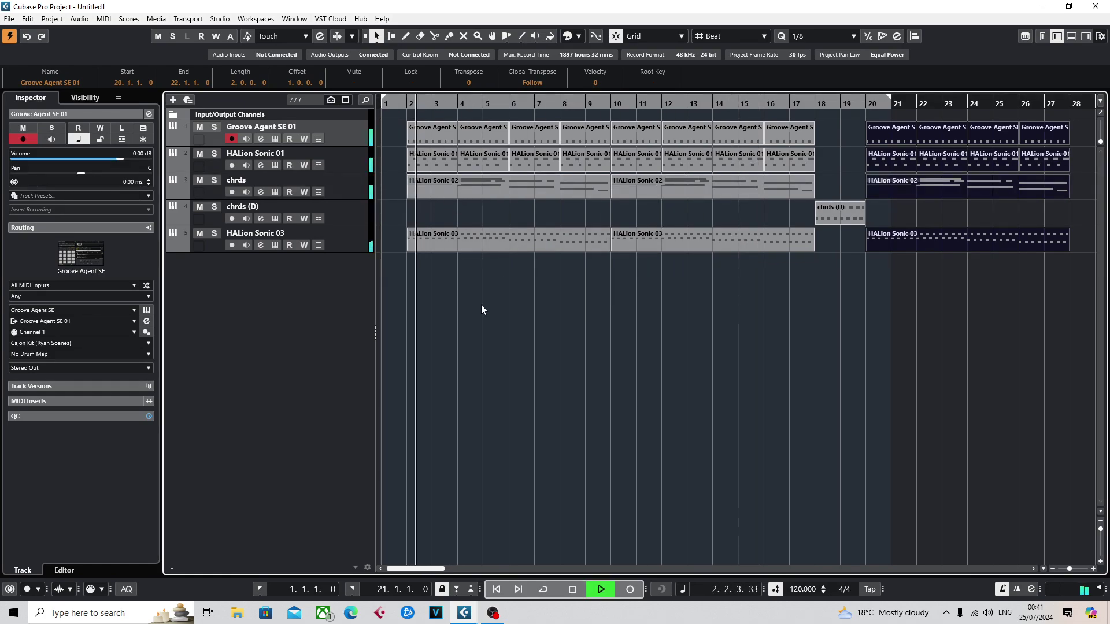
pyautogui.click(580, 335)
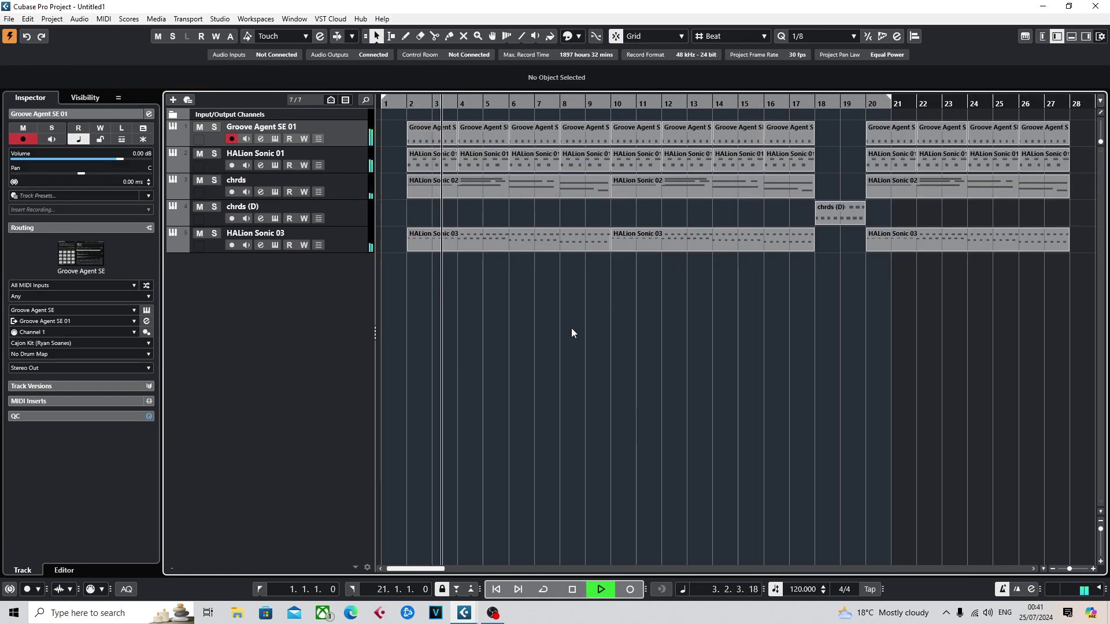
pyautogui.press('space')
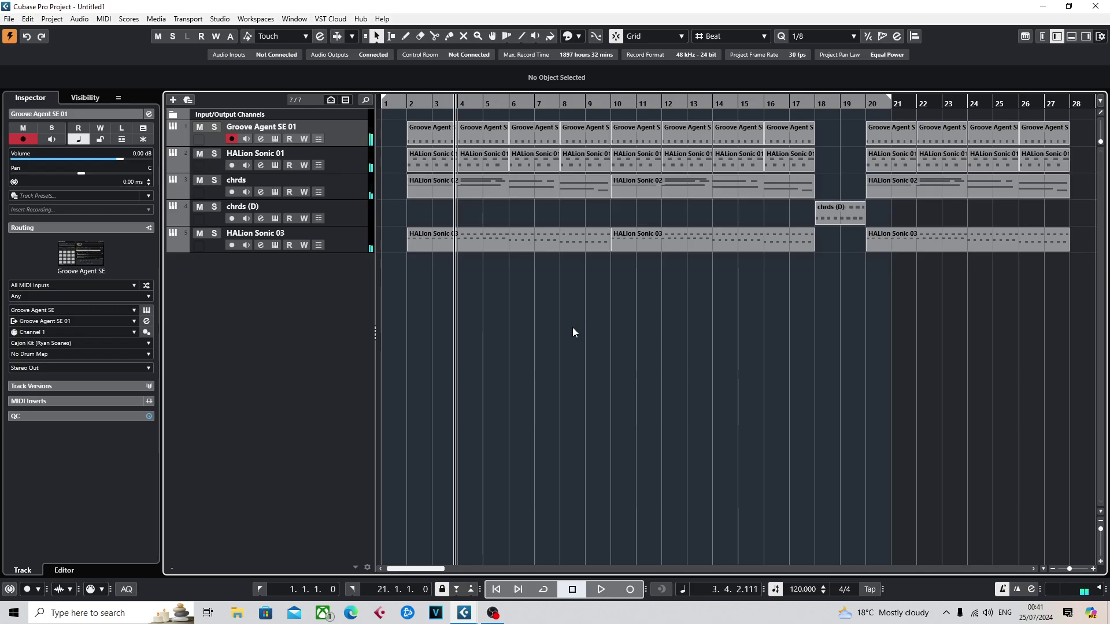
pyautogui.press('space')
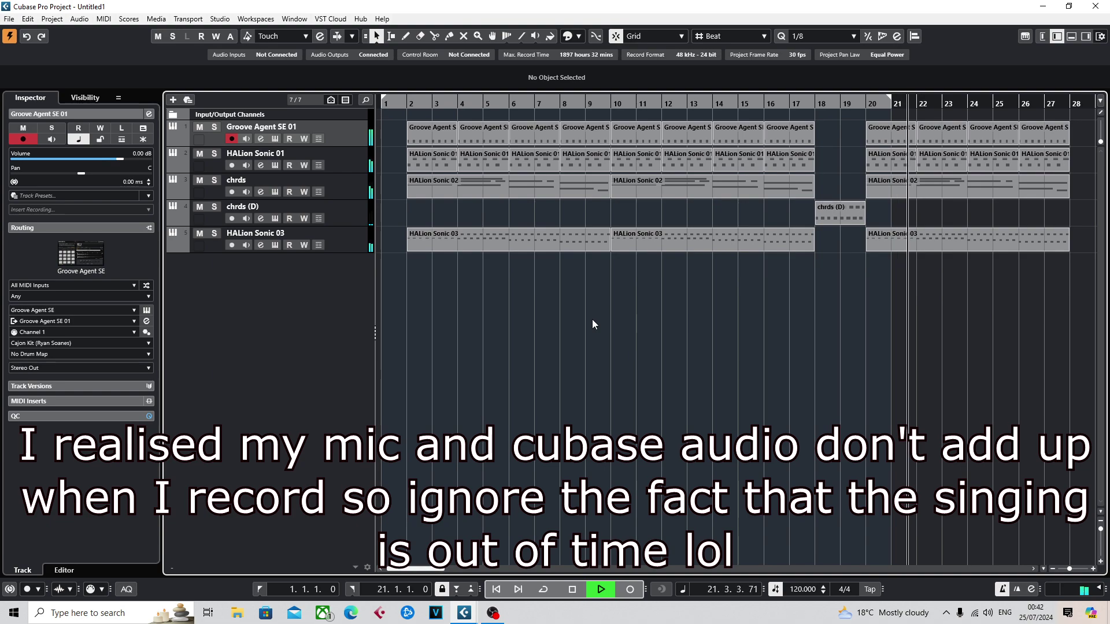
pyautogui.press('space')
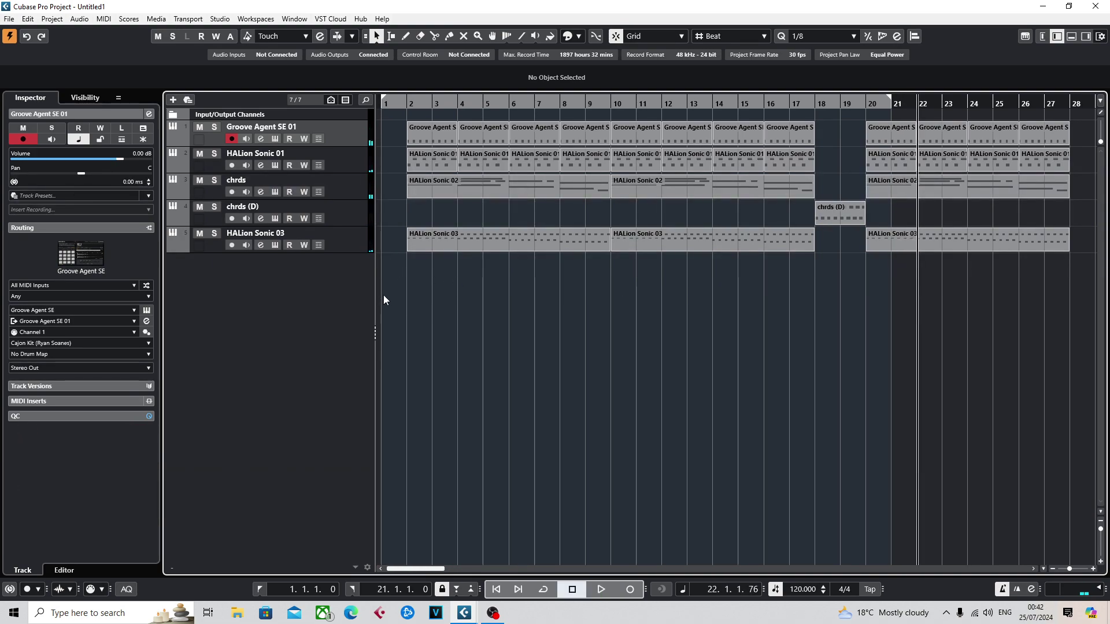
pyautogui.moveTo(392, 289); pyautogui.dragTo(383, 311)
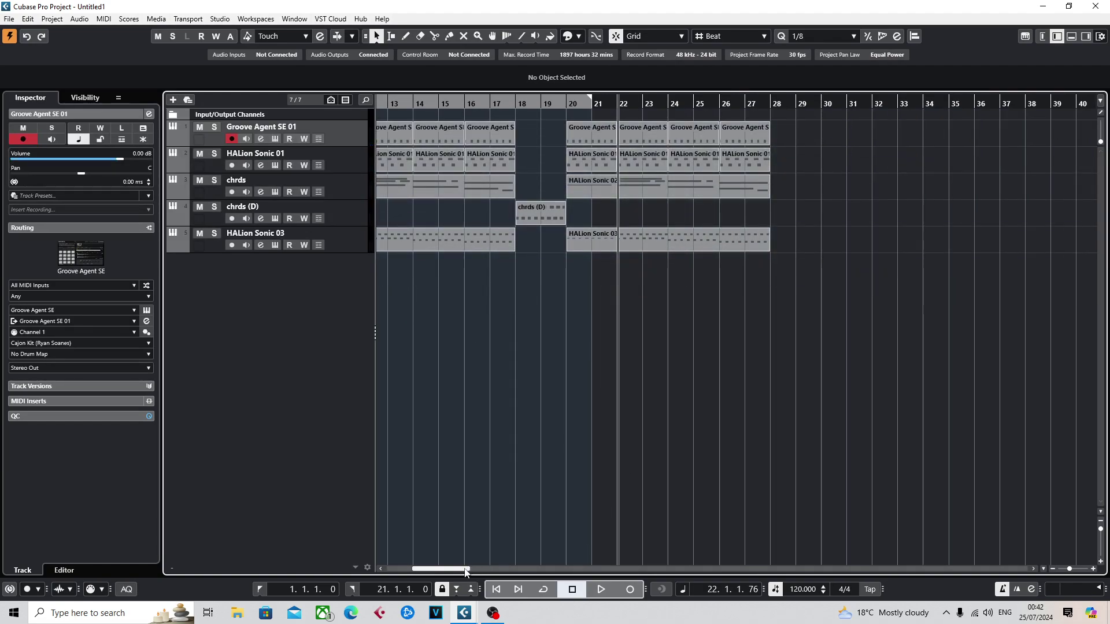
pyautogui.moveTo(467, 570); pyautogui.dragTo(439, 571)
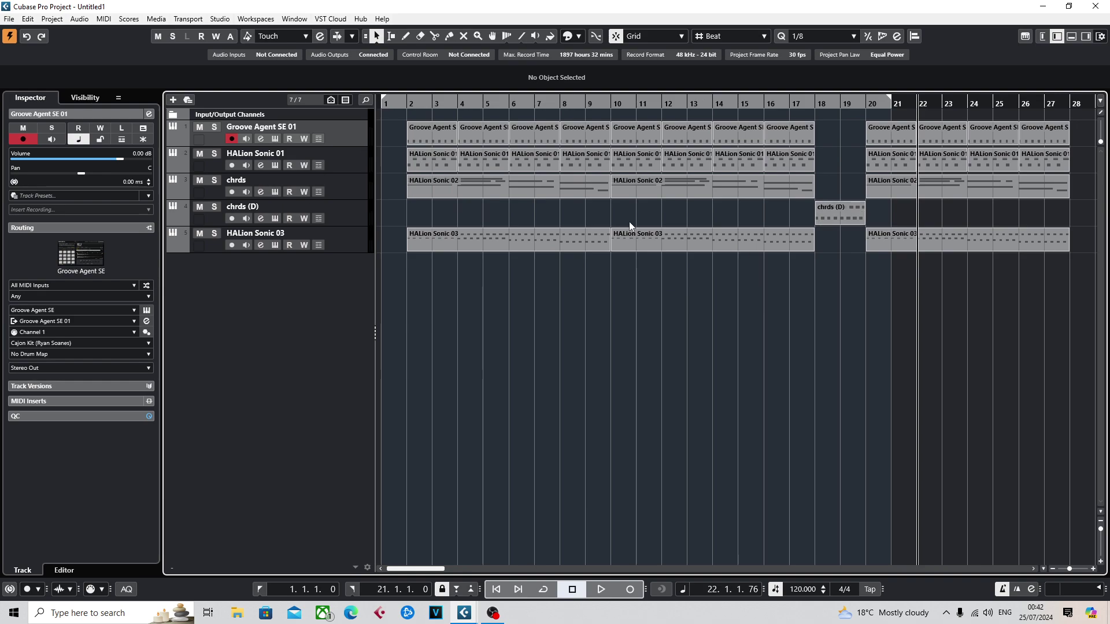